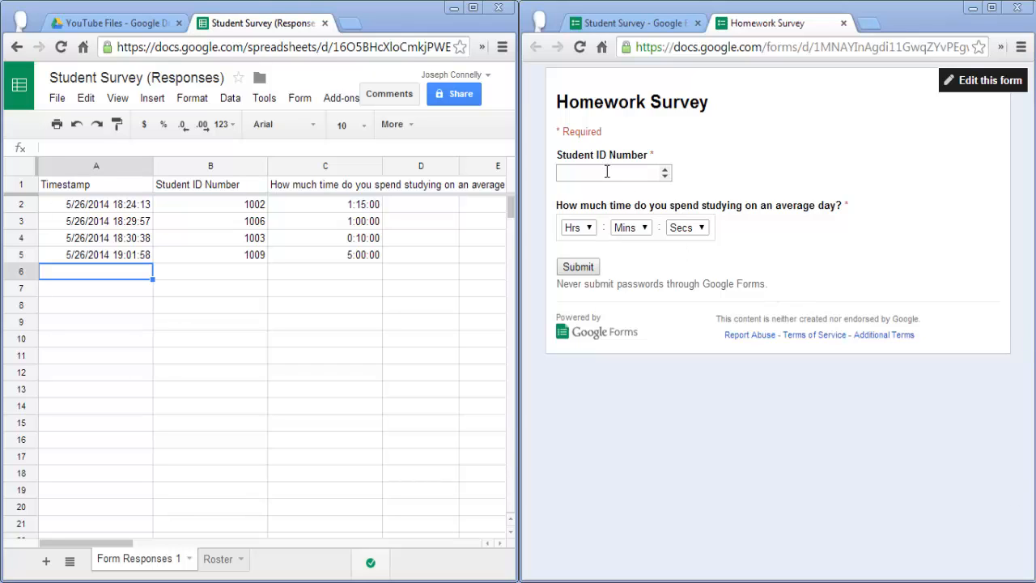
- Submit a Homework Survey response with a student ID number and a daily study time of 1 hour
{"action": "left_click", "coordinate": [607, 170]}
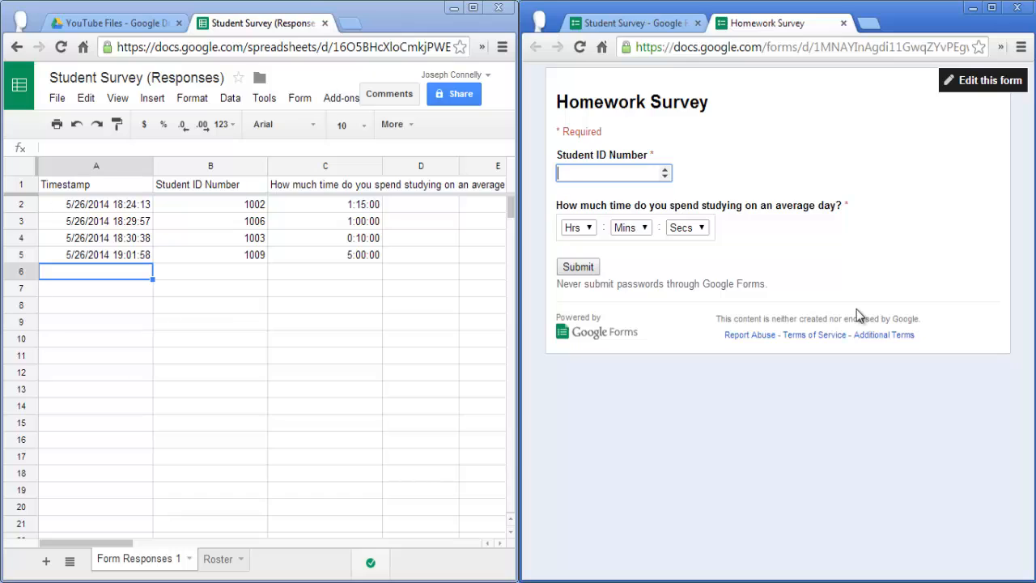
{"action": "type", "text": "1008"}
{"action": "left_click", "coordinate": [587, 229]}
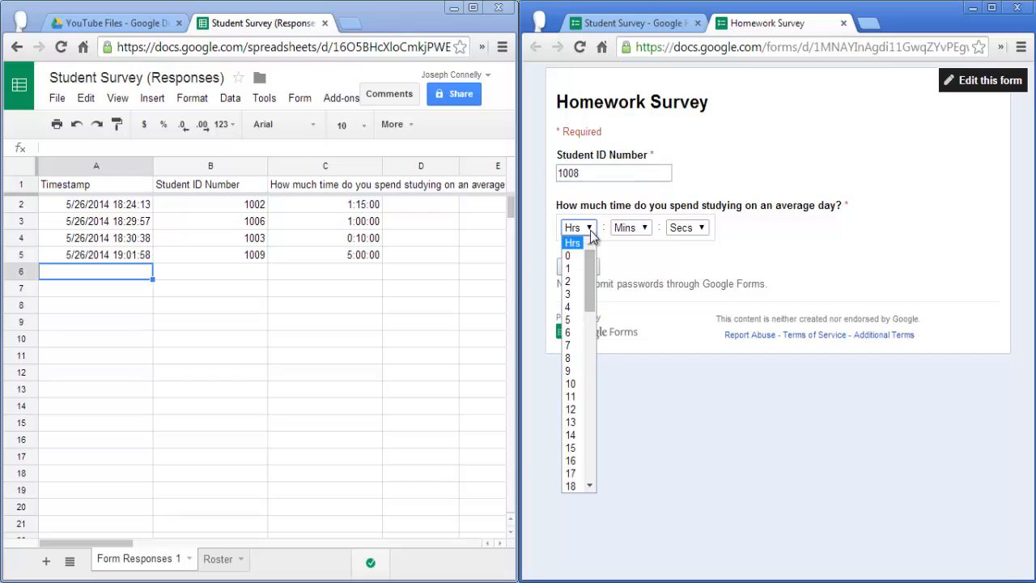
{"action": "left_click", "coordinate": [573, 268]}
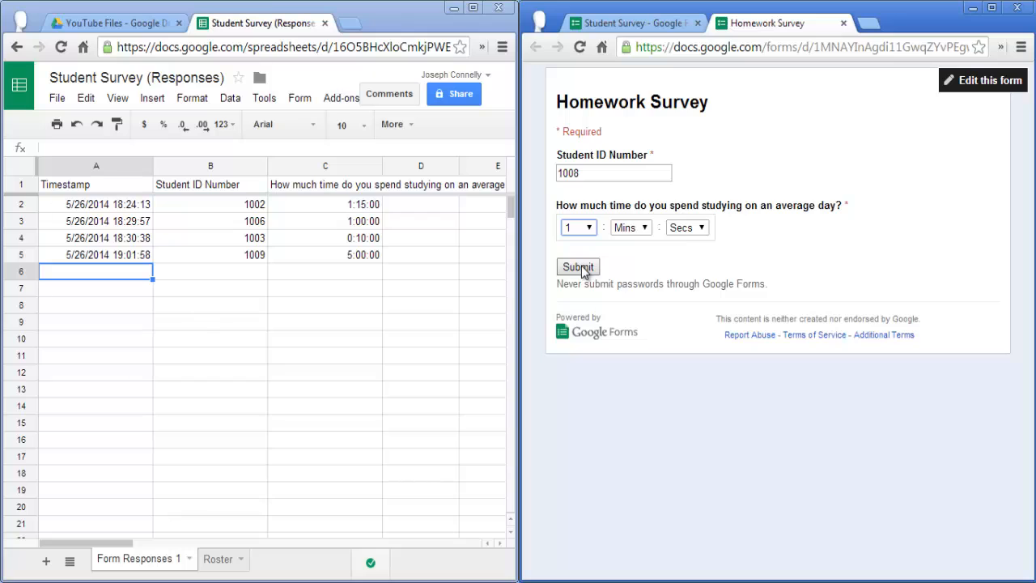
{"action": "left_click", "coordinate": [580, 267]}
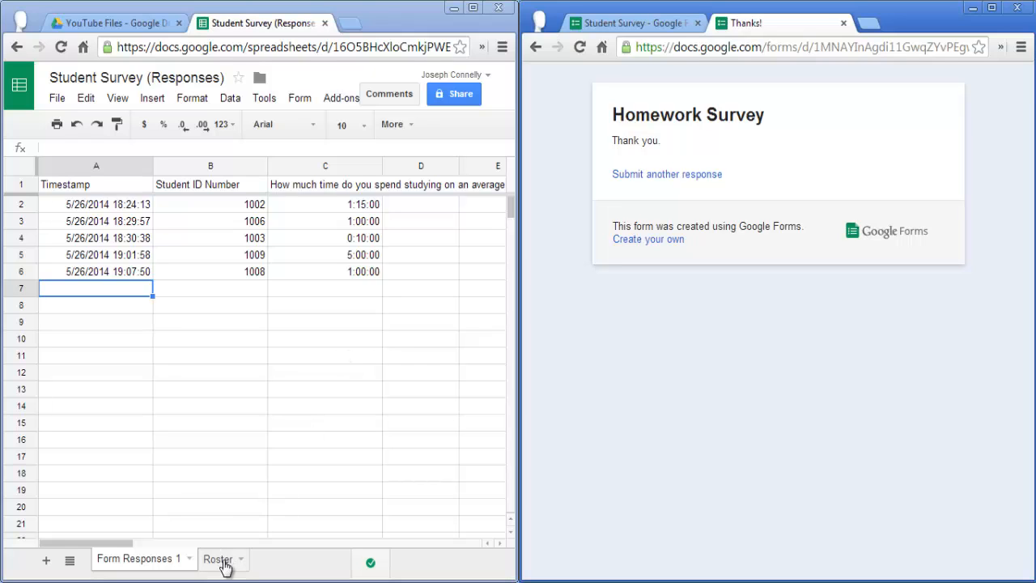
- With the Roster sheet displayed, submit another survey response using the first roster student's ID and a study time of 0 hours 15 minutes
{"action": "left_click", "coordinate": [223, 563]}
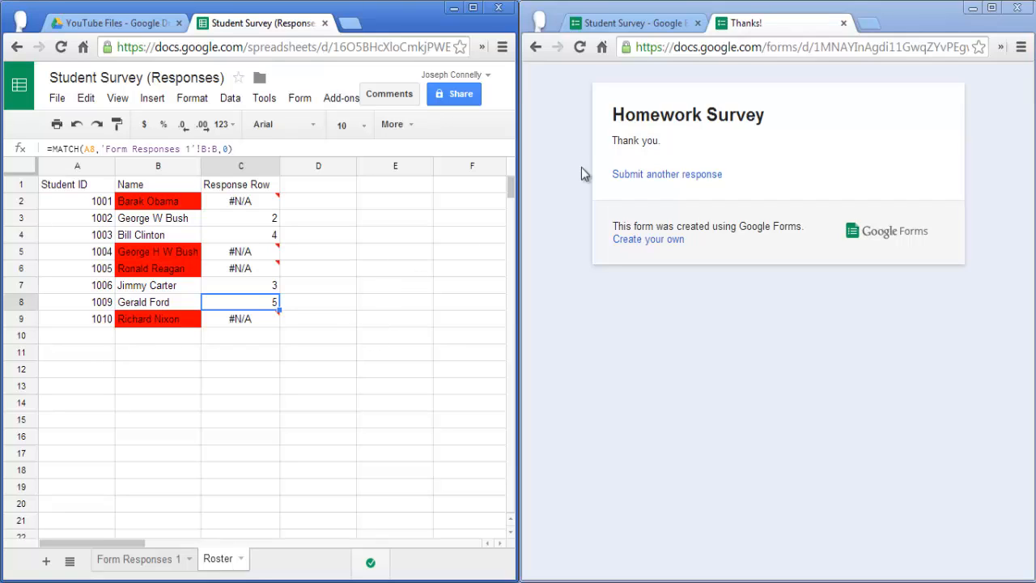
{"action": "left_click", "coordinate": [625, 176]}
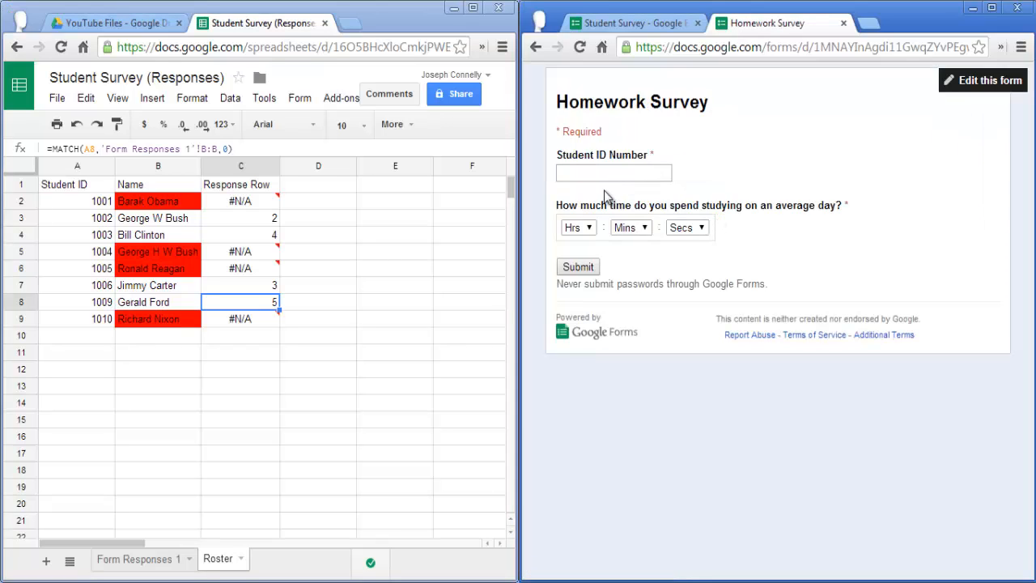
{"action": "left_click", "coordinate": [592, 173]}
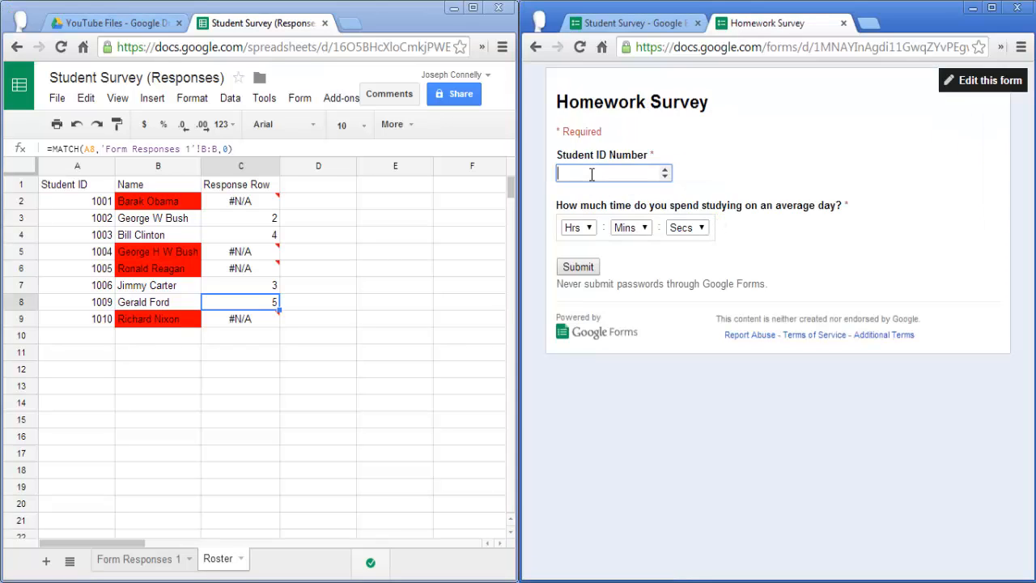
{"action": "type", "text": "1001"}
{"action": "left_click", "coordinate": [590, 229]}
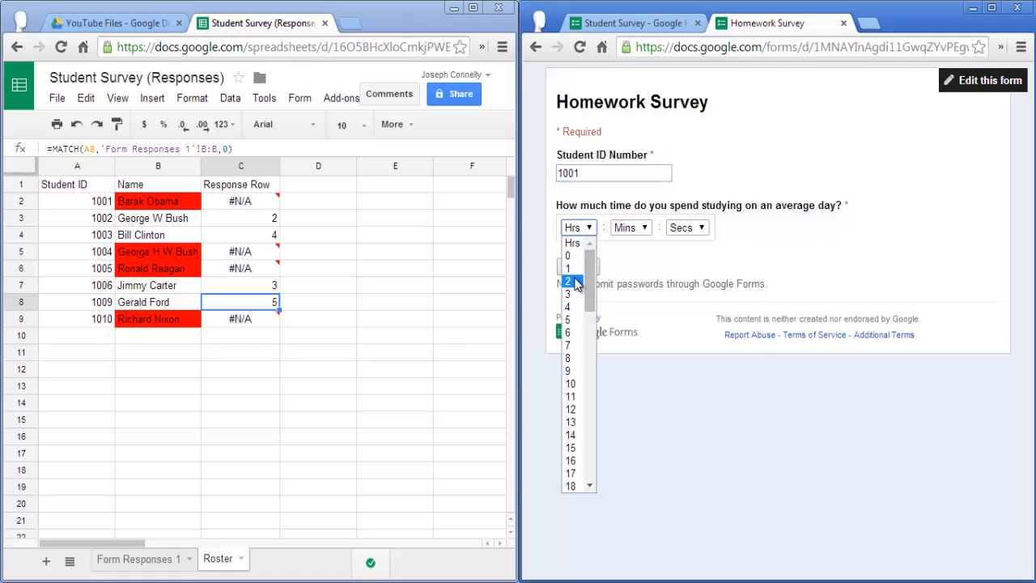
{"action": "left_click", "coordinate": [575, 257]}
{"action": "left_click", "coordinate": [644, 229]}
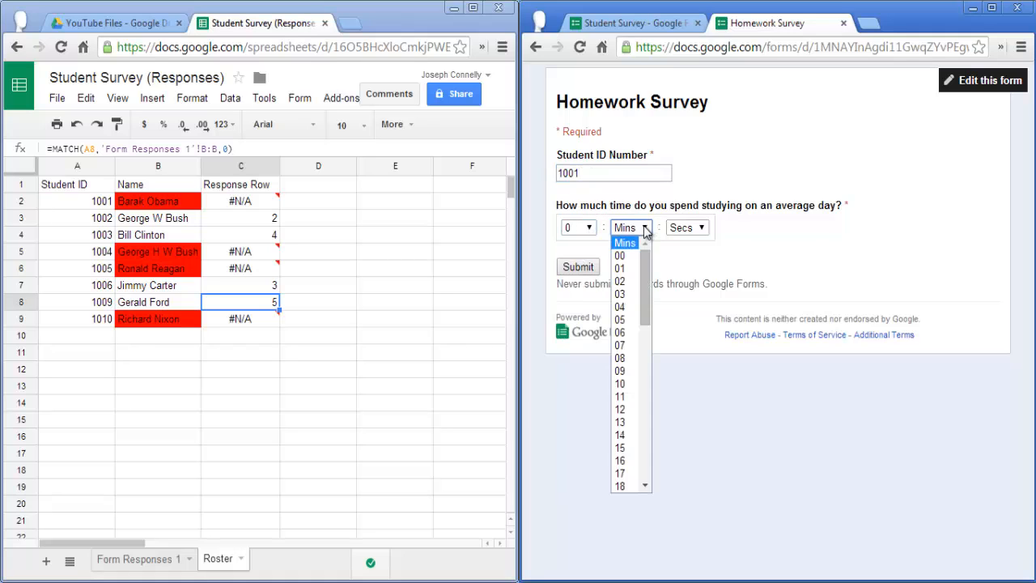
{"action": "left_click", "coordinate": [622, 449]}
{"action": "left_click", "coordinate": [580, 269]}
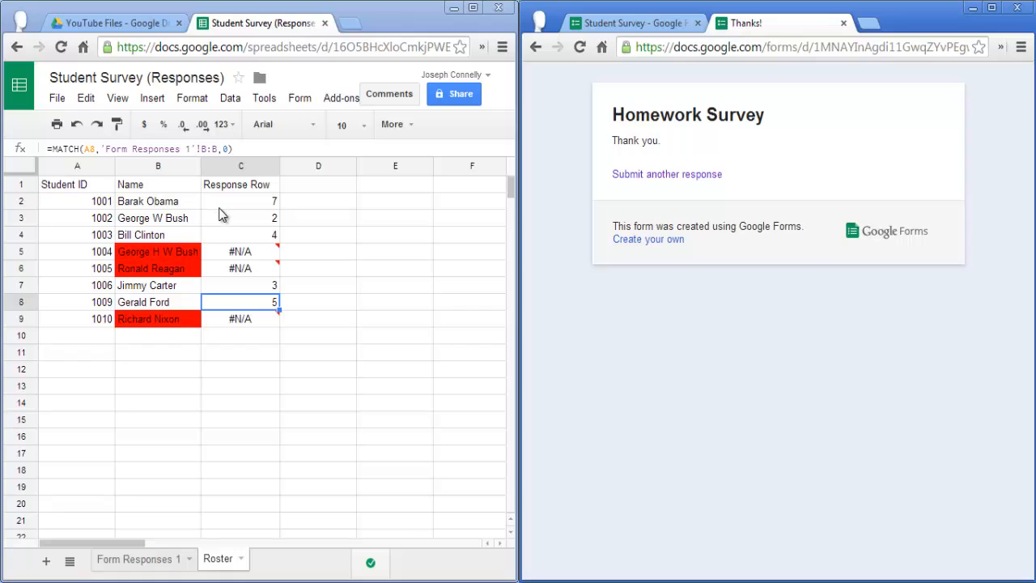
- Check the Response Row formula in Roster cell C2 against the matching study time in row 7 of Form Responses 1
{"action": "left_click", "coordinate": [228, 204]}
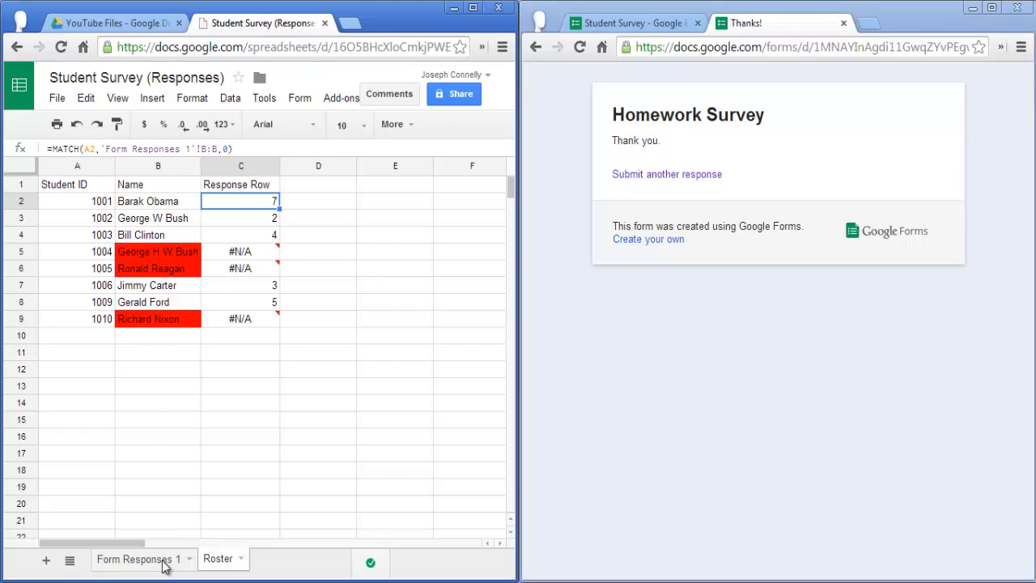
{"action": "left_click", "coordinate": [164, 561]}
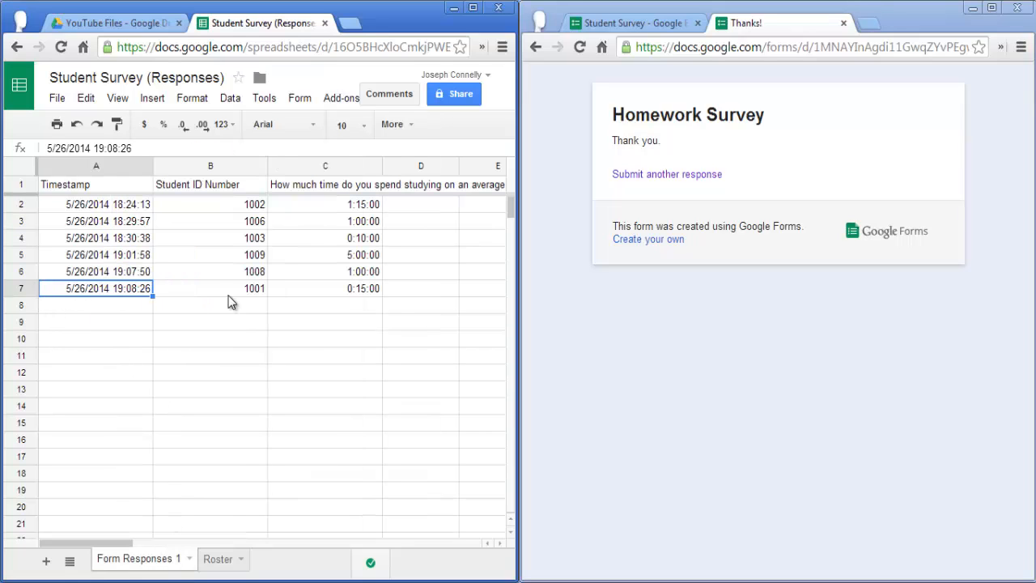
{"action": "left_click", "coordinate": [359, 292]}
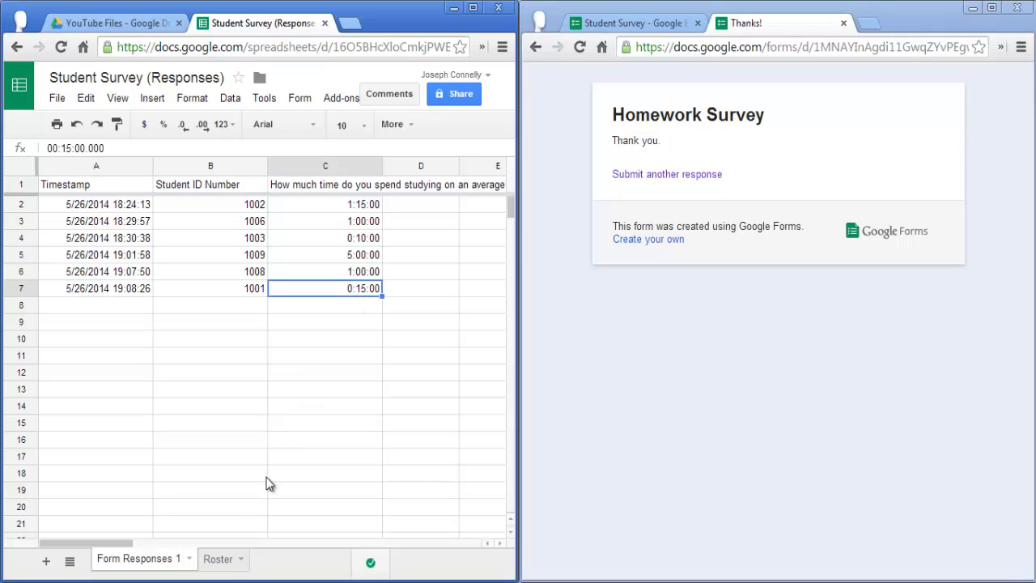
{"action": "left_click", "coordinate": [222, 562]}
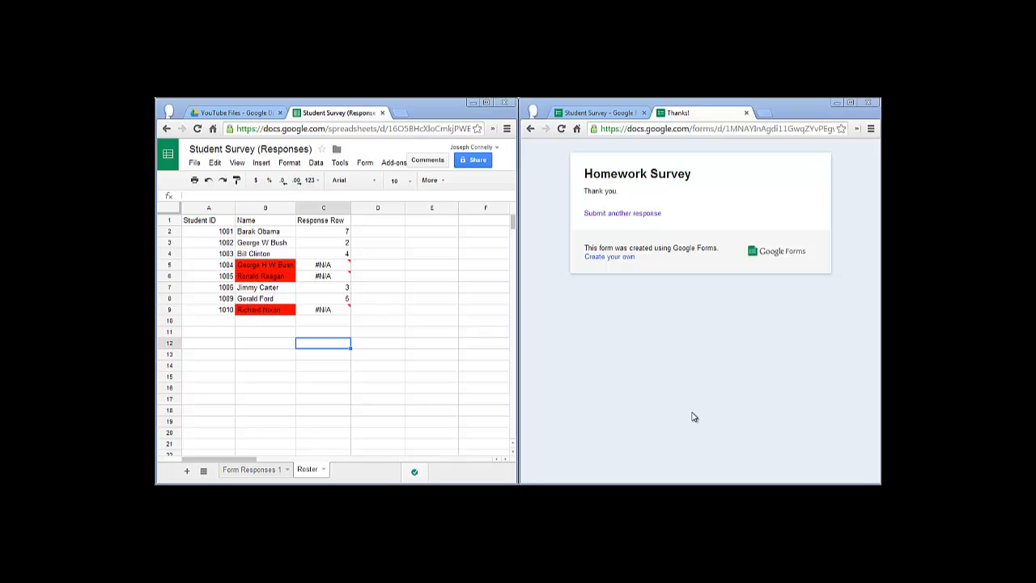
- Close the responses spreadsheet and view the responses through the Student Survey form in the YouTube Files folder
{"action": "left_click", "coordinate": [384, 114]}
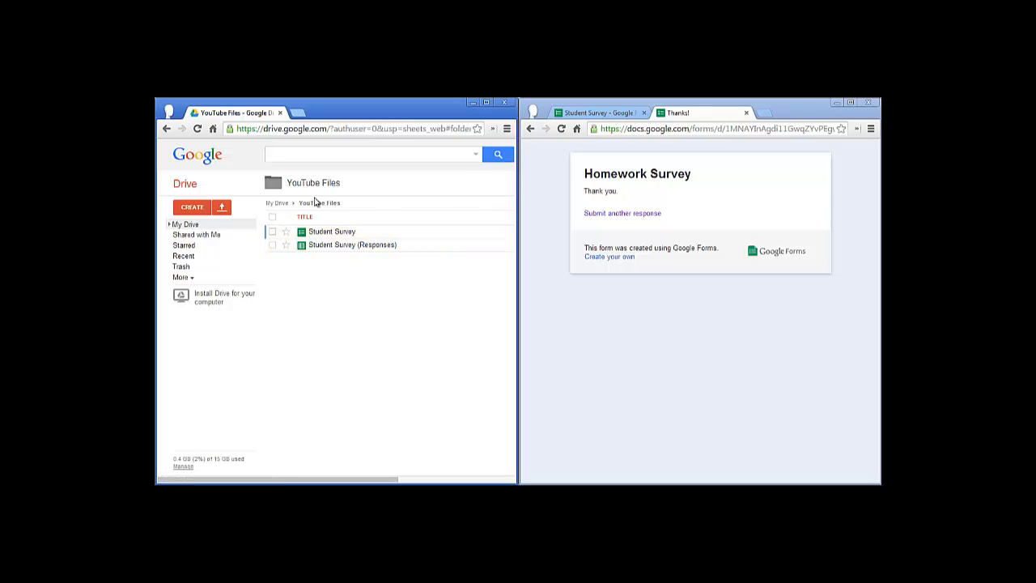
{"action": "left_click", "coordinate": [348, 234]}
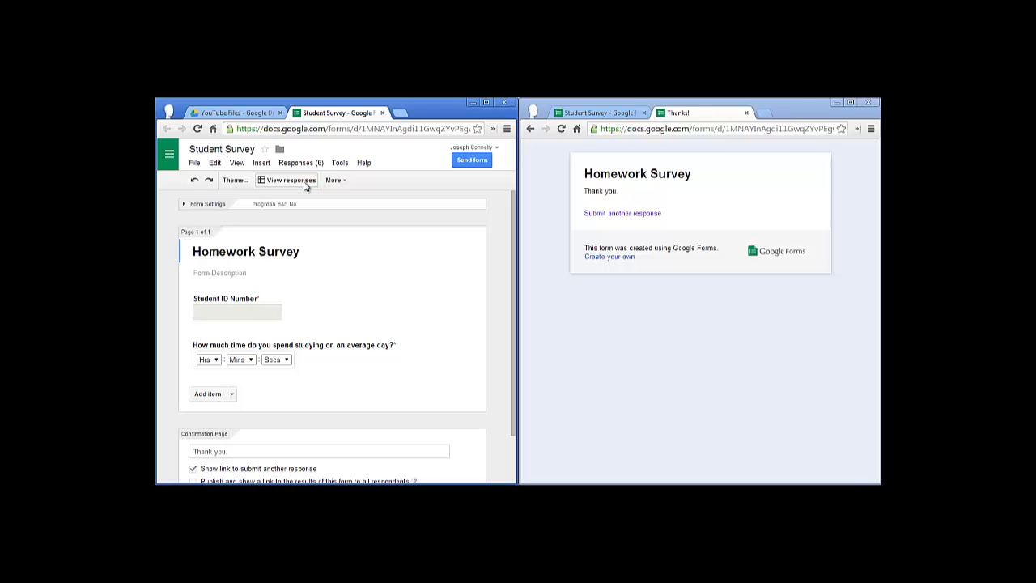
{"action": "left_click", "coordinate": [291, 179]}
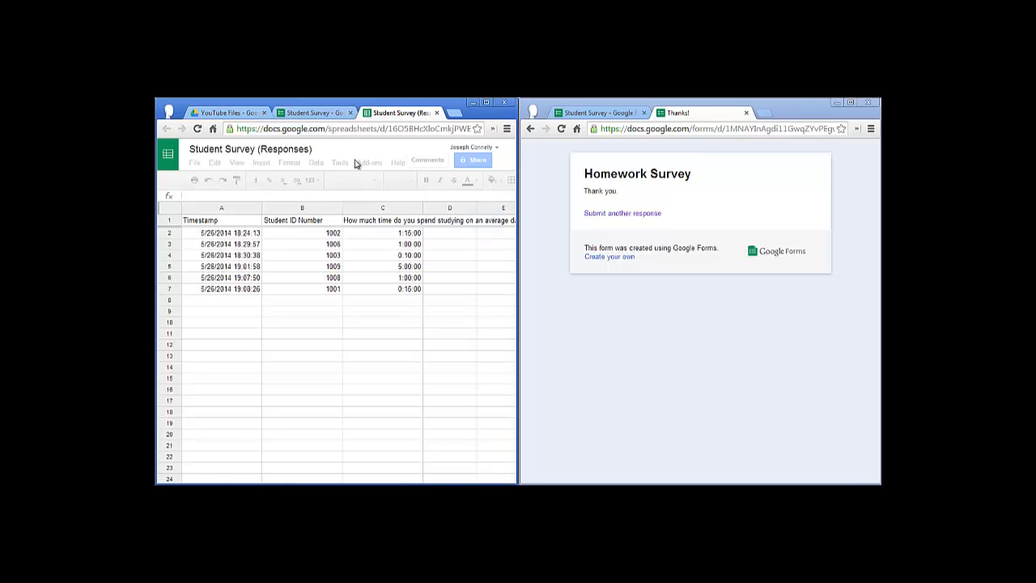
- Close the extra responses view and open Student Survey (Responses) from the YouTube Files folder
{"action": "left_click", "coordinate": [437, 112]}
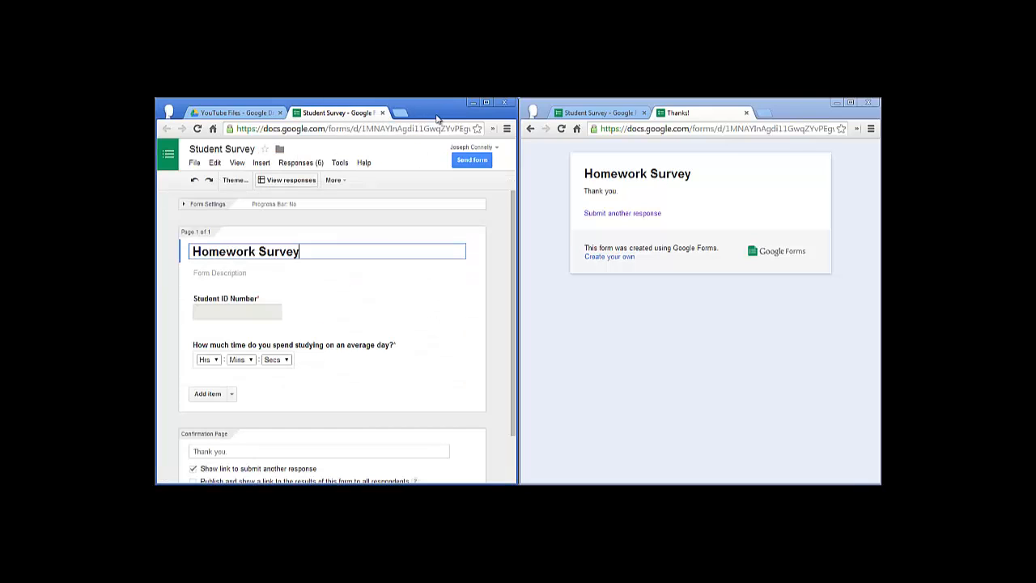
{"action": "left_click", "coordinate": [247, 114]}
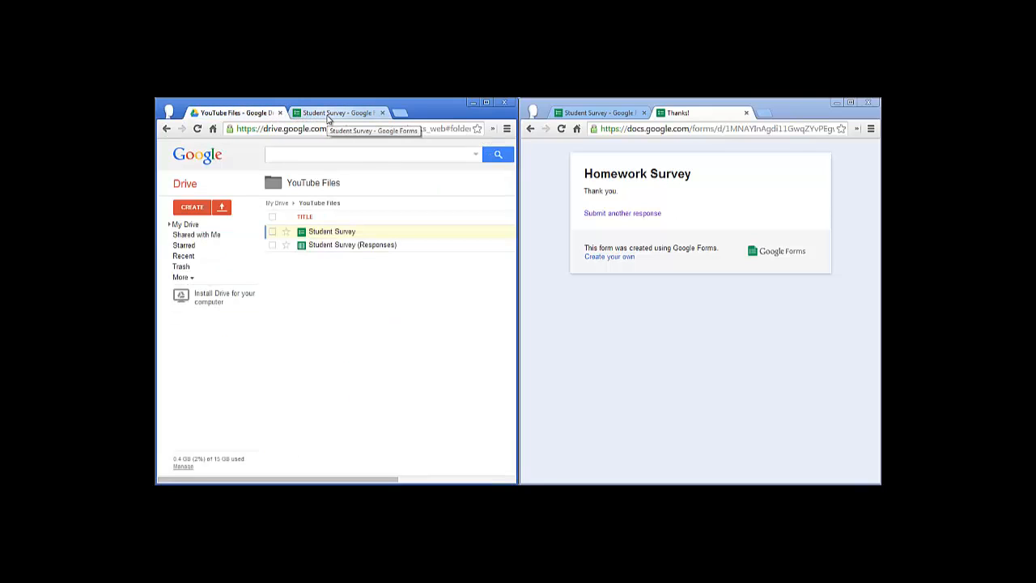
{"action": "left_click", "coordinate": [334, 244]}
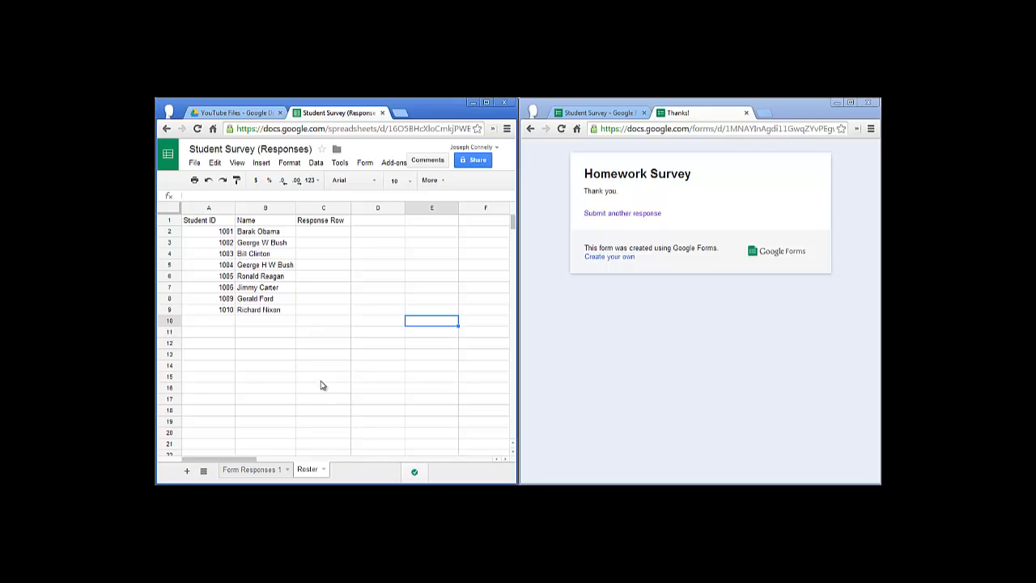
- Add a new blank sheet to the spreadsheet and delete it
{"action": "left_click", "coordinate": [186, 472]}
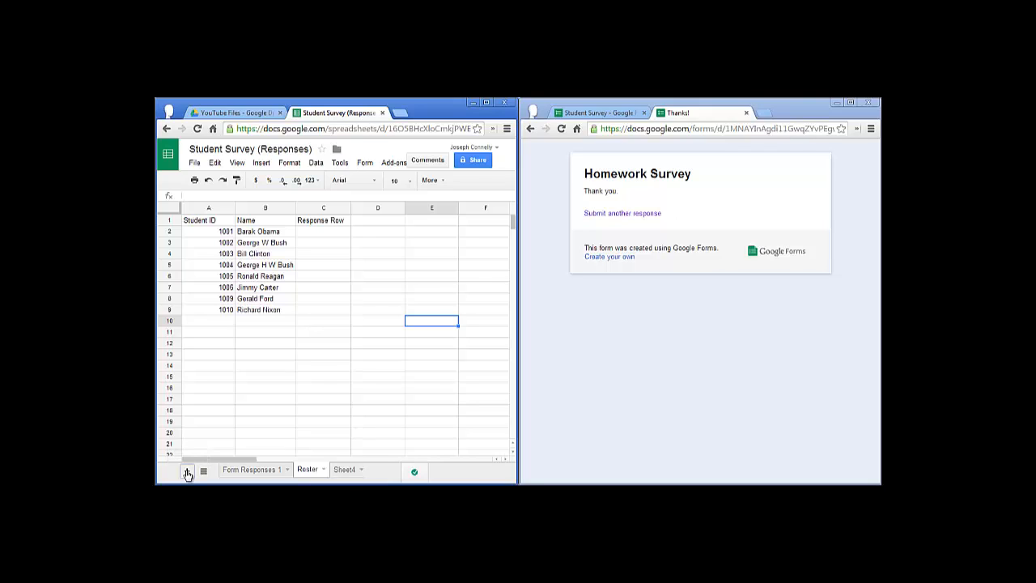
{"action": "left_click", "coordinate": [360, 472]}
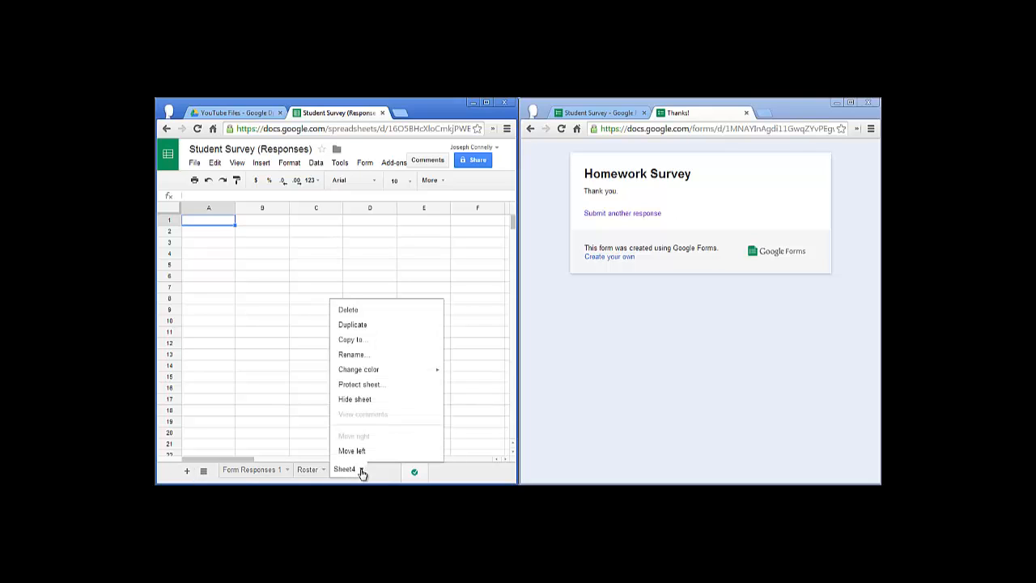
{"action": "left_click", "coordinate": [378, 312]}
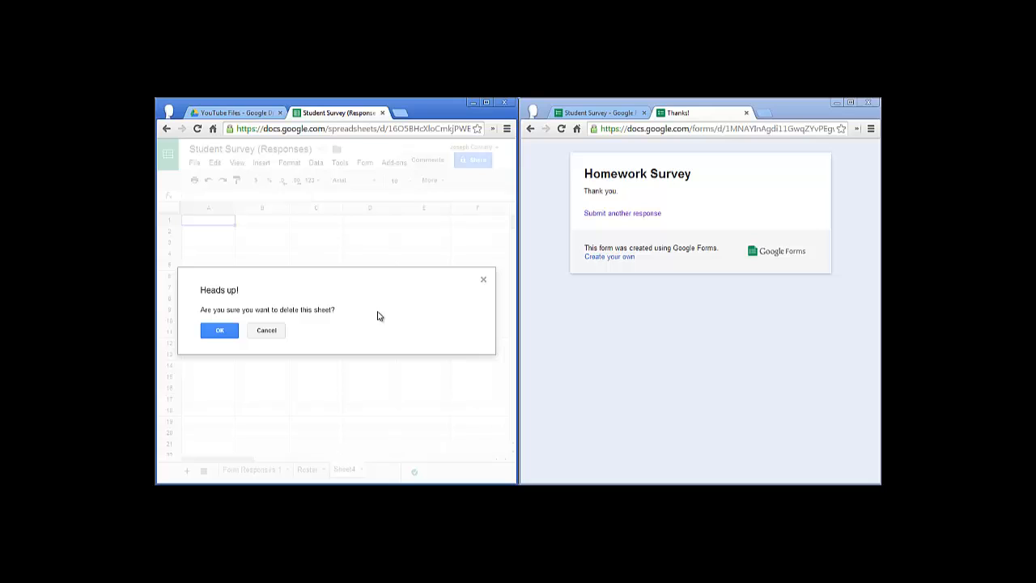
{"action": "left_click", "coordinate": [220, 332]}
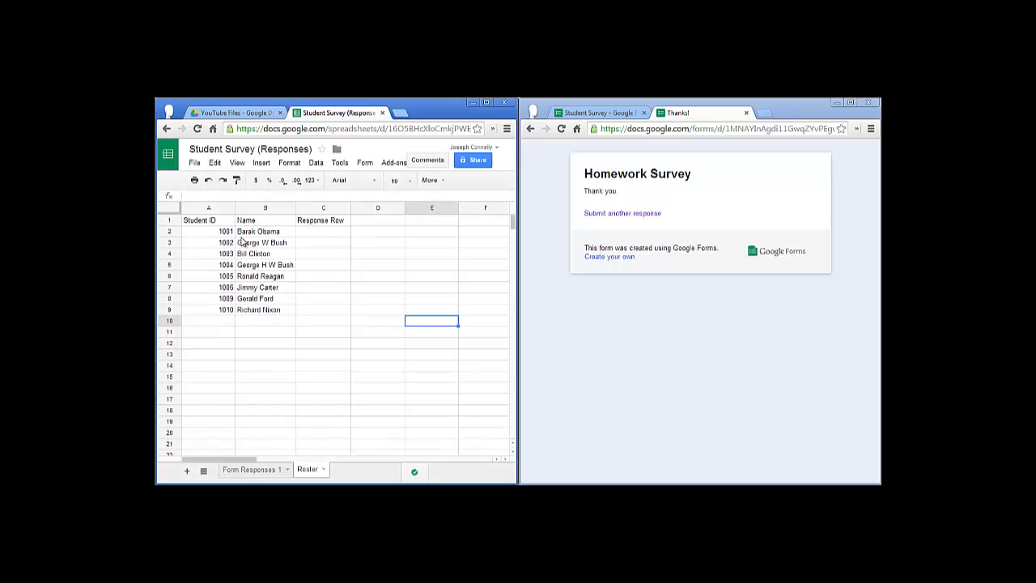
- Examine the student IDs in A2:A9 and the names in B2:B9 of the Roster sheet
{"action": "left_click_drag", "start_coordinate": [208, 235], "coordinate": [248, 313]}
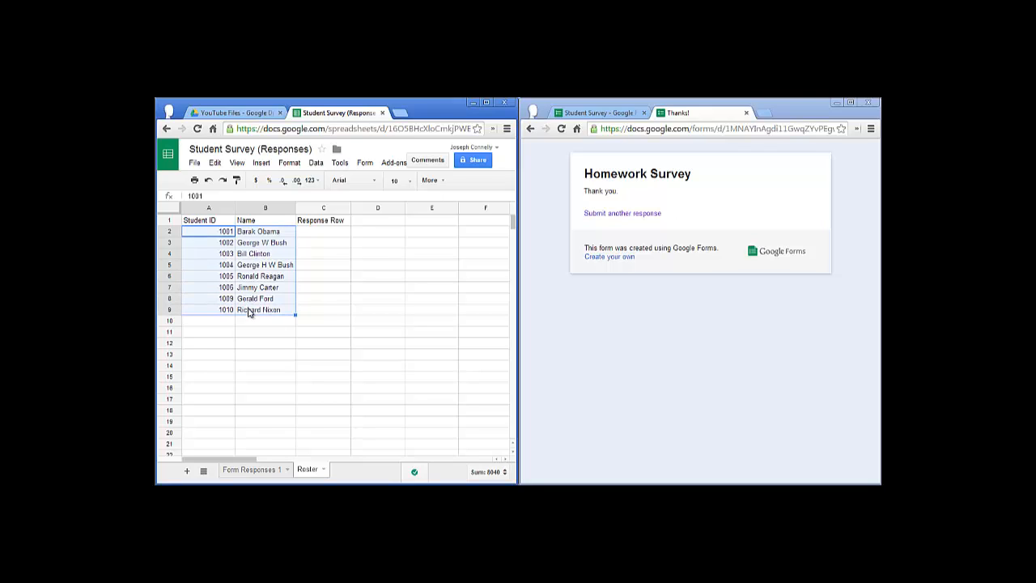
{"action": "left_click", "coordinate": [249, 314]}
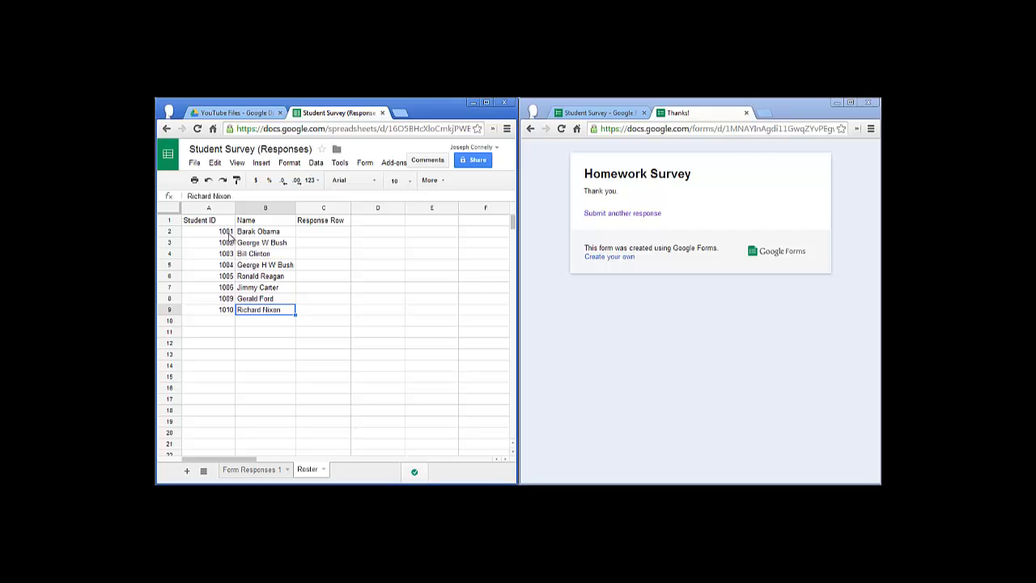
{"action": "left_click_drag", "start_coordinate": [230, 239], "coordinate": [227, 316]}
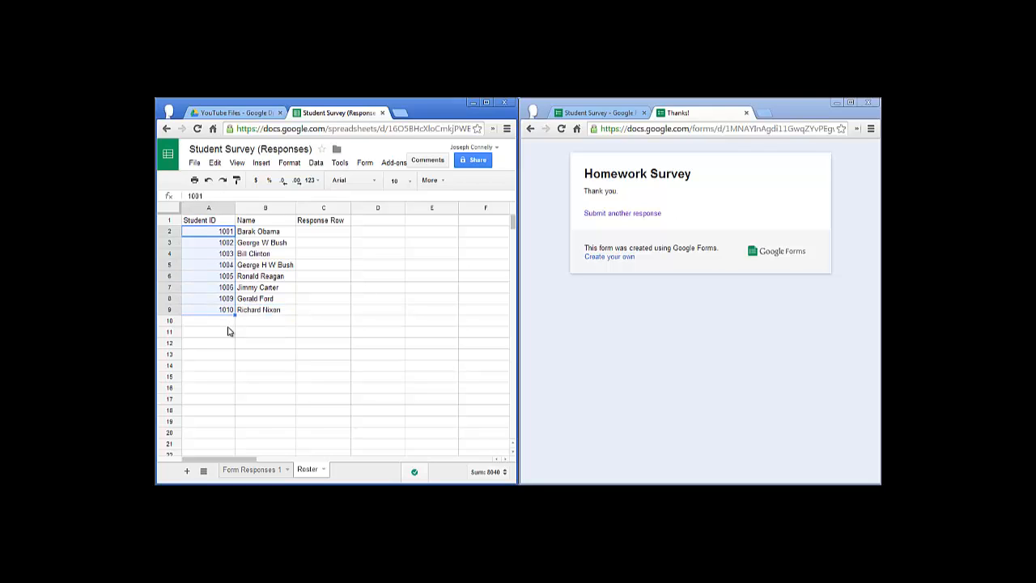
{"action": "left_click", "coordinate": [285, 235]}
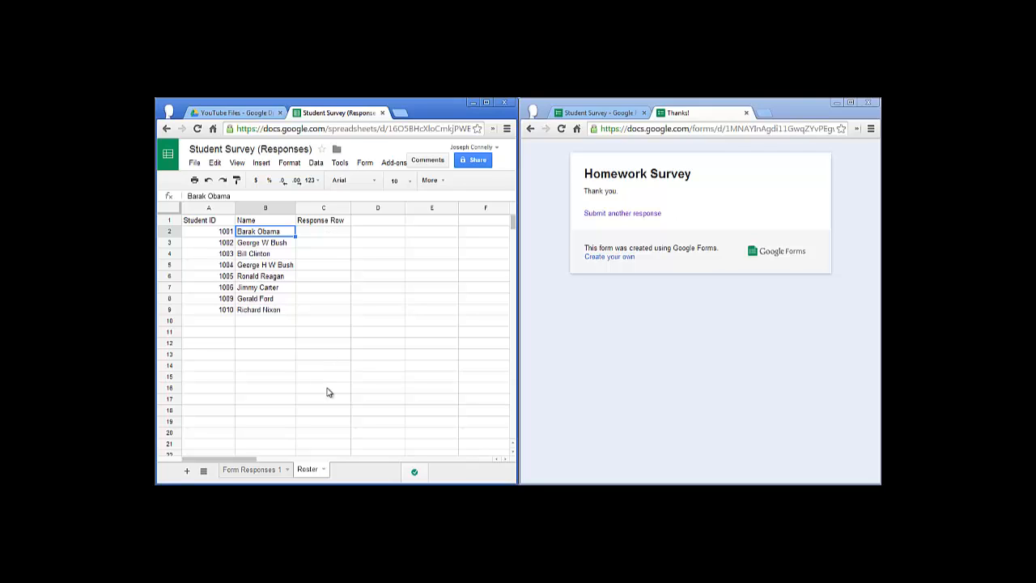
- Enter the formula =Match(A2,'Form Responses 1'!B:B,0) in cell C2 of the Roster sheet
{"action": "left_click", "coordinate": [330, 235]}
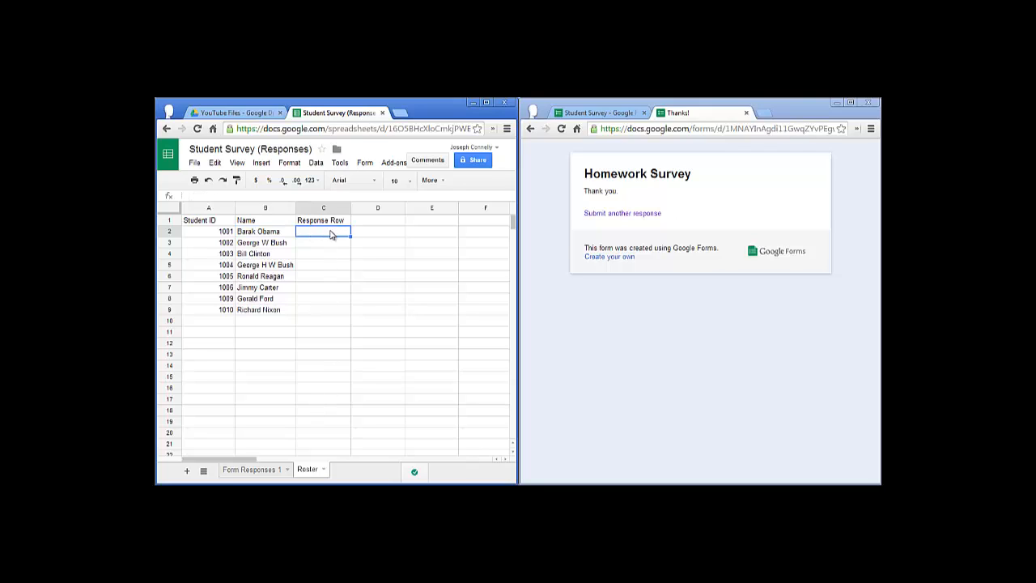
{"action": "type", "text": "="}
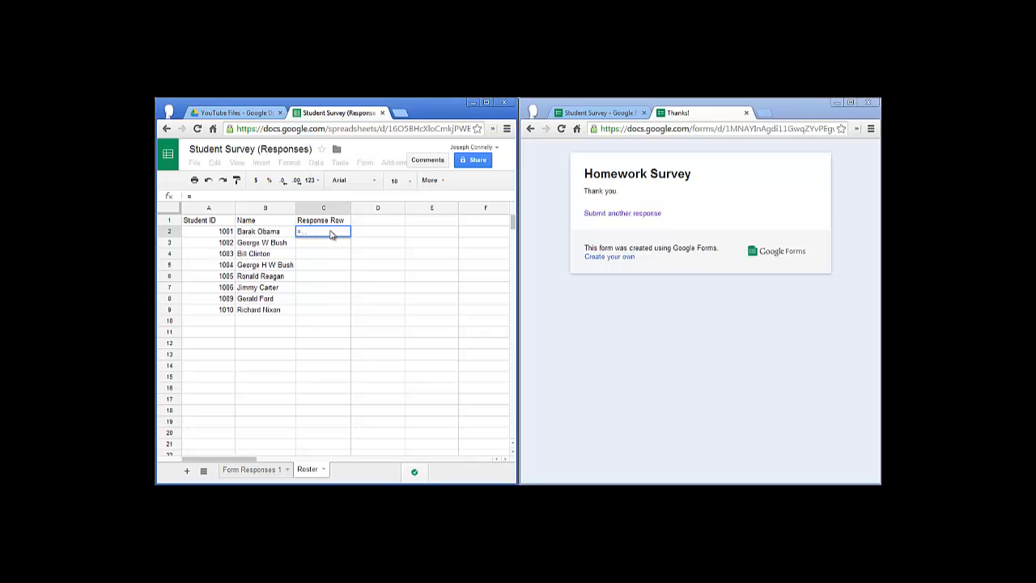
{"action": "type", "text": "Match"}
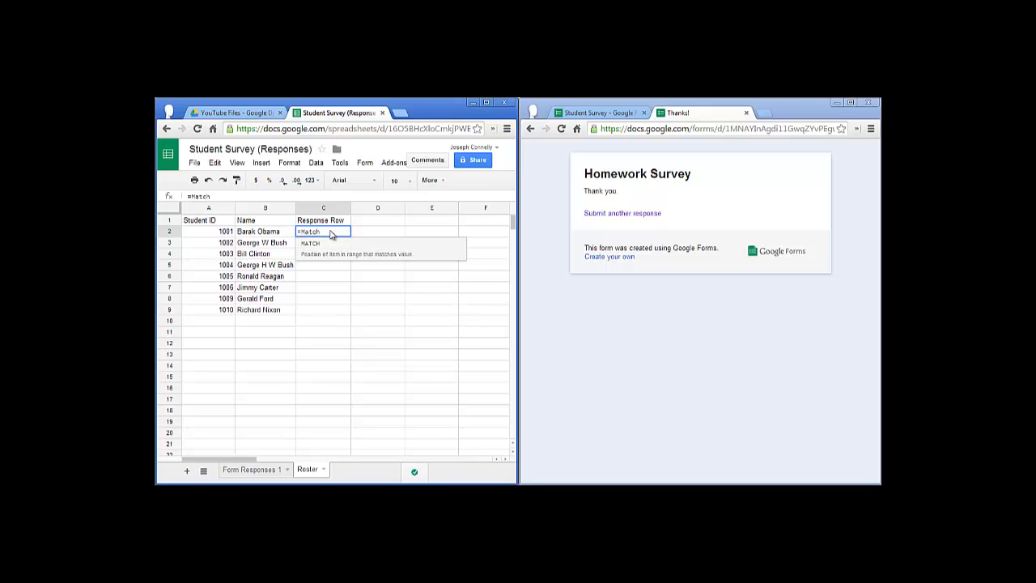
{"action": "type", "text": "("}
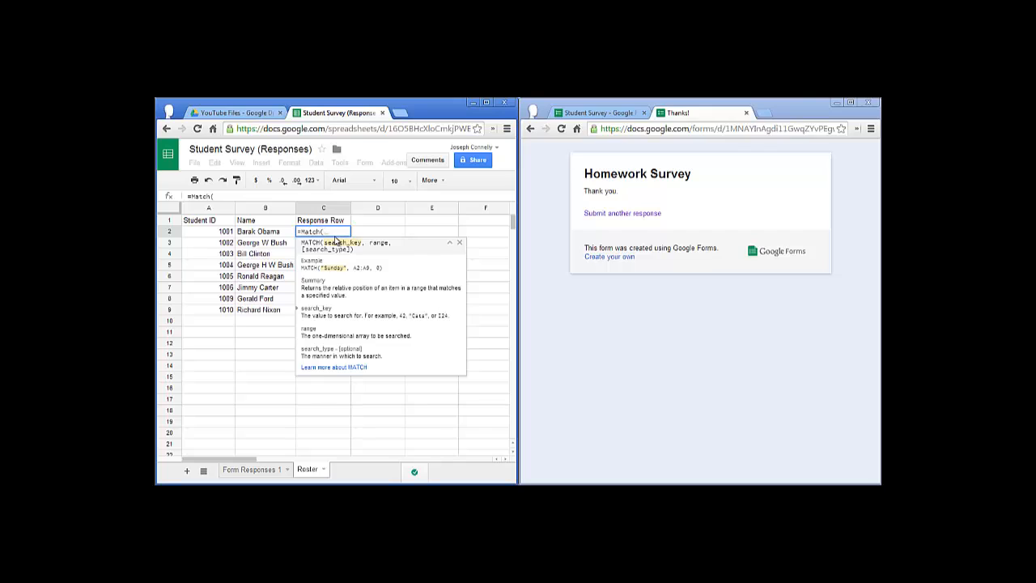
{"action": "left_click", "coordinate": [221, 233]}
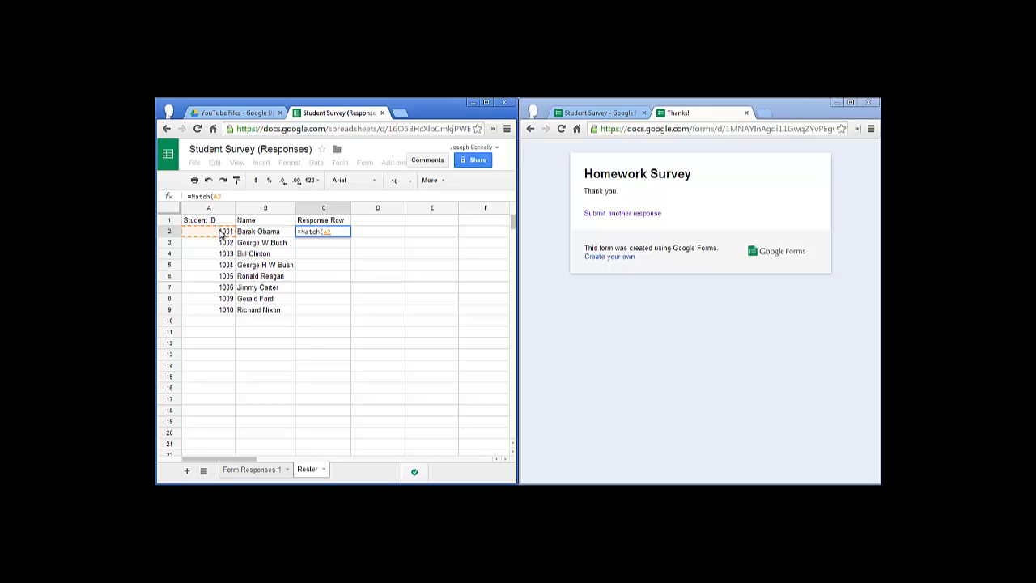
{"action": "type", "text": ","}
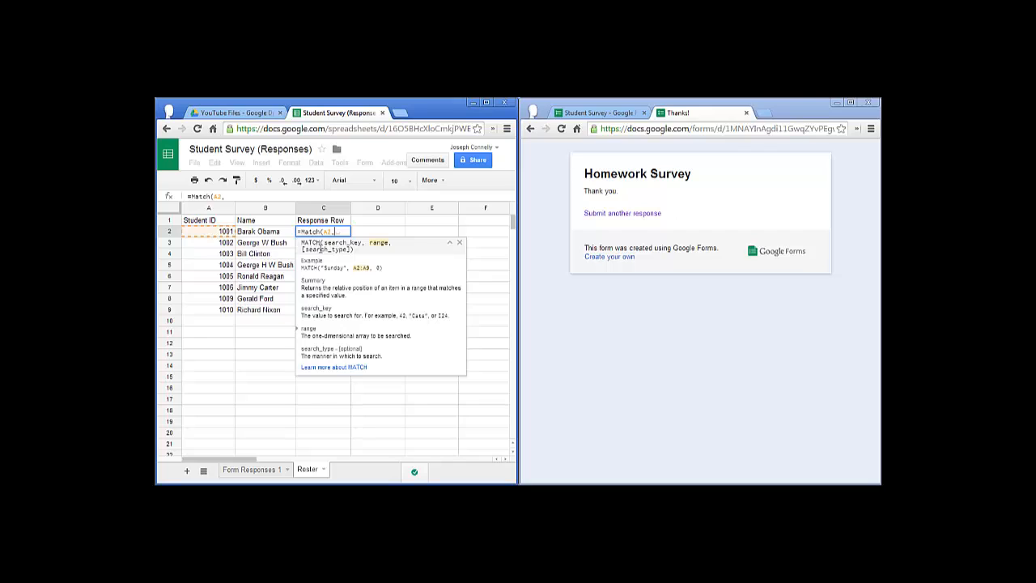
{"action": "left_click", "coordinate": [259, 470]}
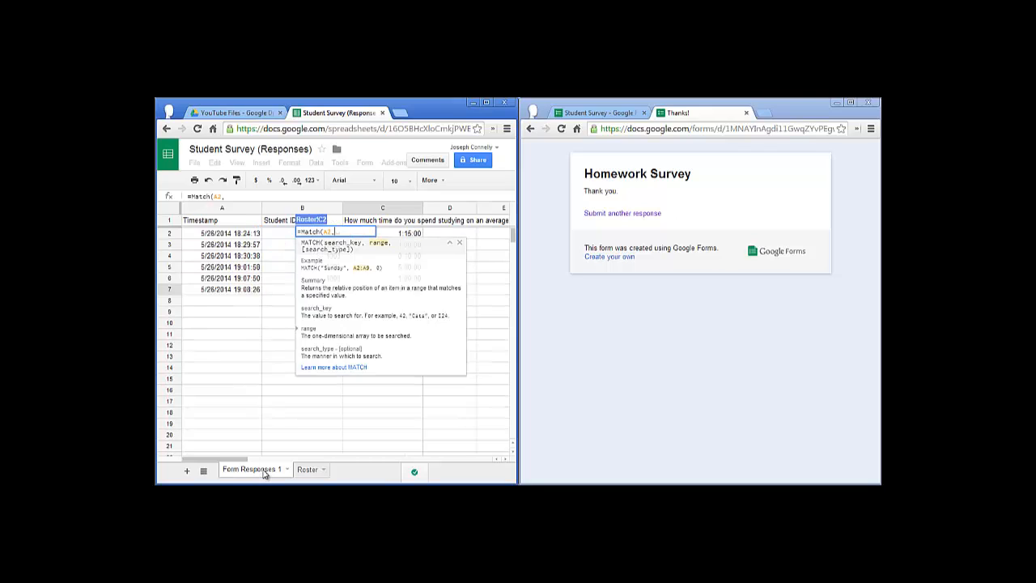
{"action": "left_click", "coordinate": [295, 210]}
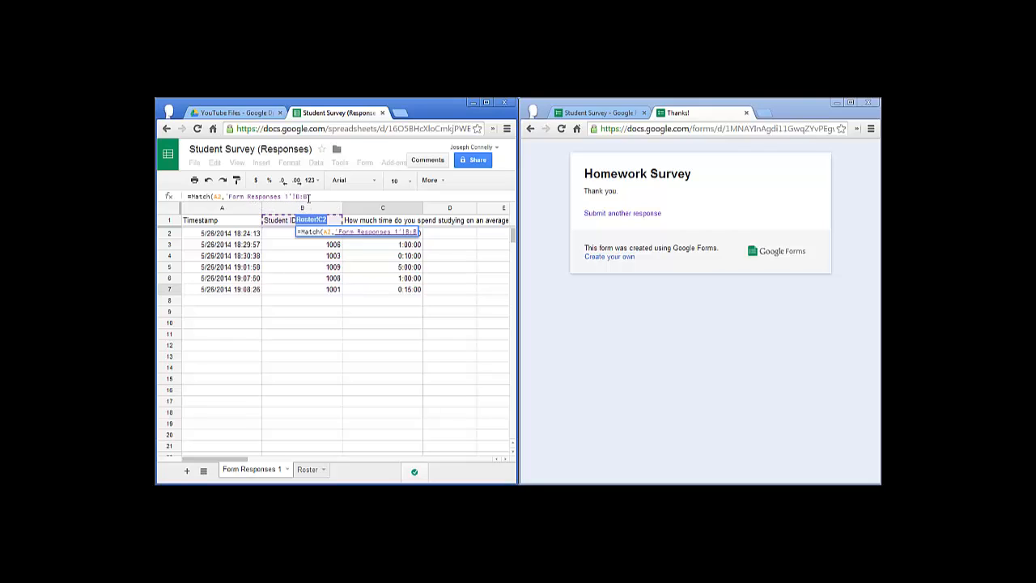
{"action": "left_click", "coordinate": [308, 196]}
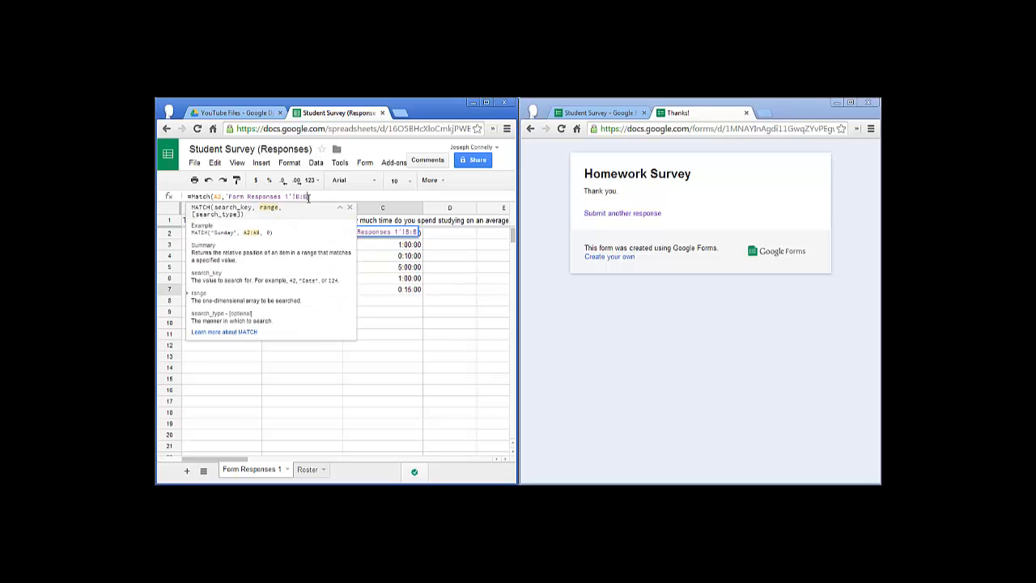
{"action": "type", "text": ","}
{"action": "left_click", "coordinate": [306, 469]}
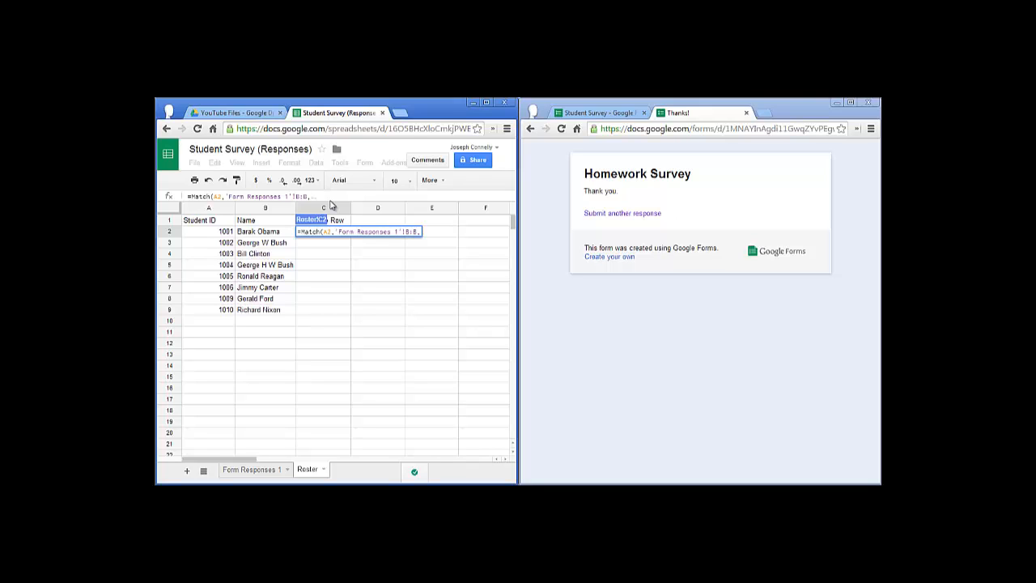
{"action": "type", "text": "0"}
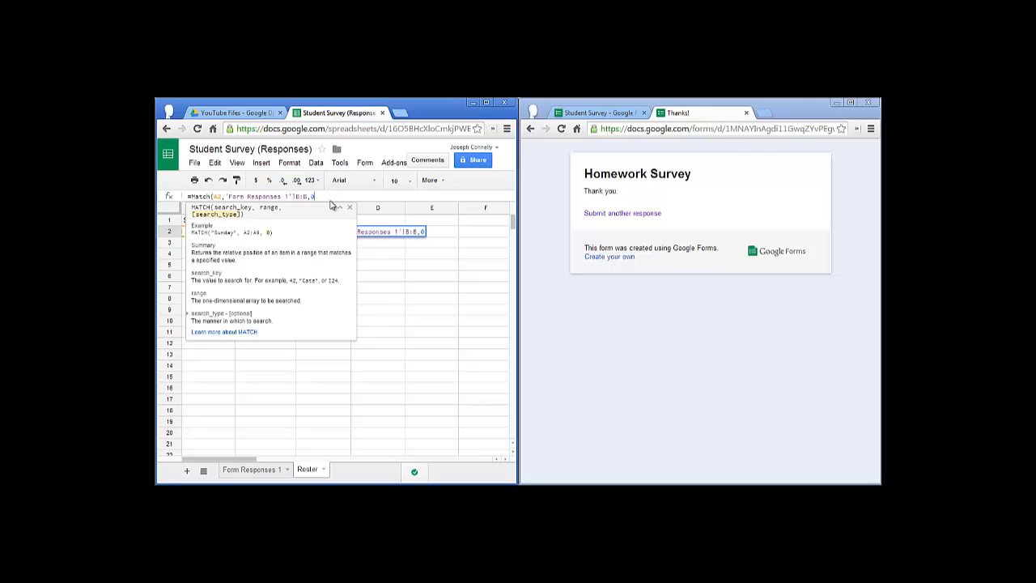
{"action": "type", "text": ")"}
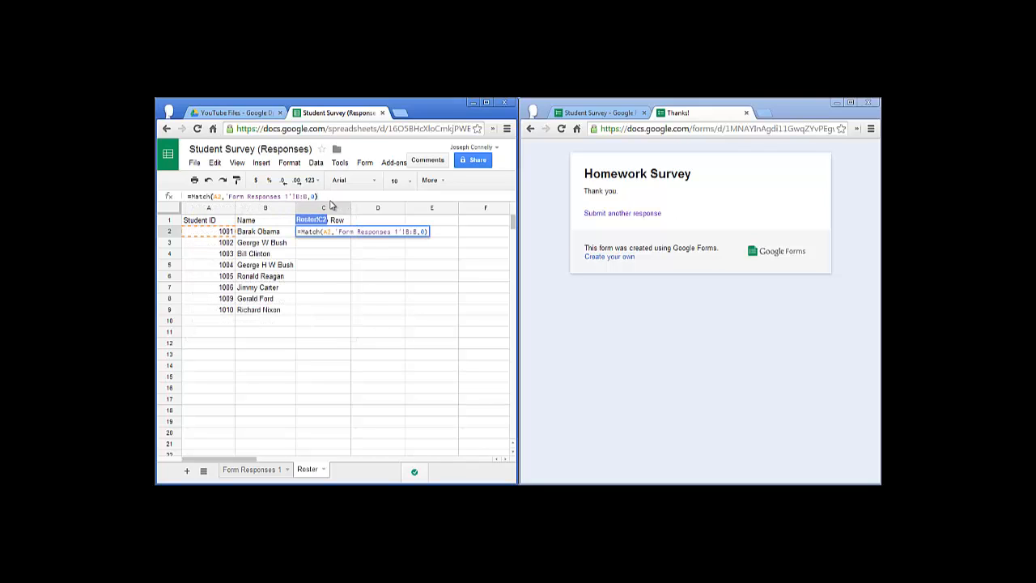
{"action": "key", "text": "Return"}
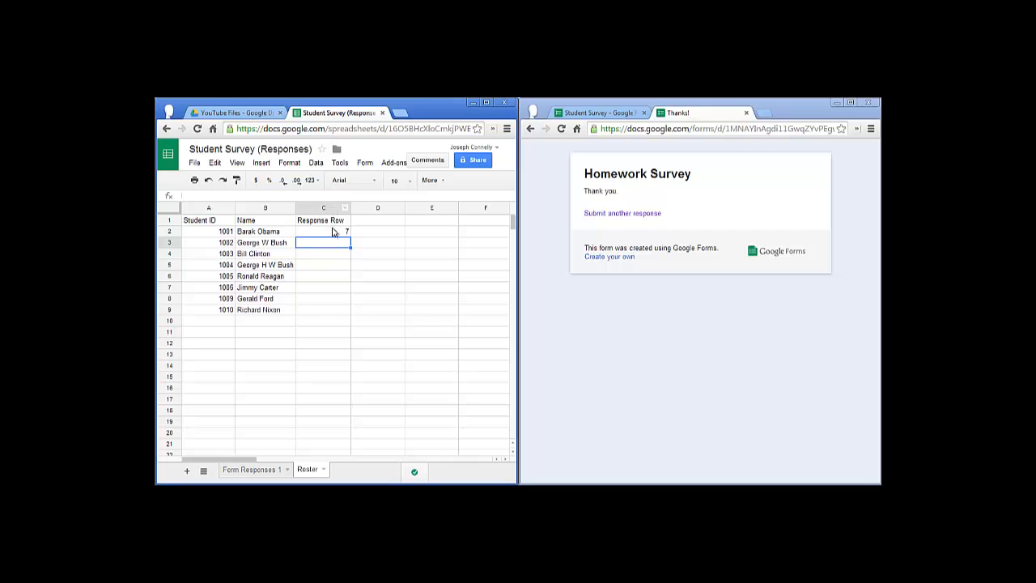
- Fill the MATCH formula from C2 down through C9 in the Response Row column
{"action": "left_click", "coordinate": [348, 234]}
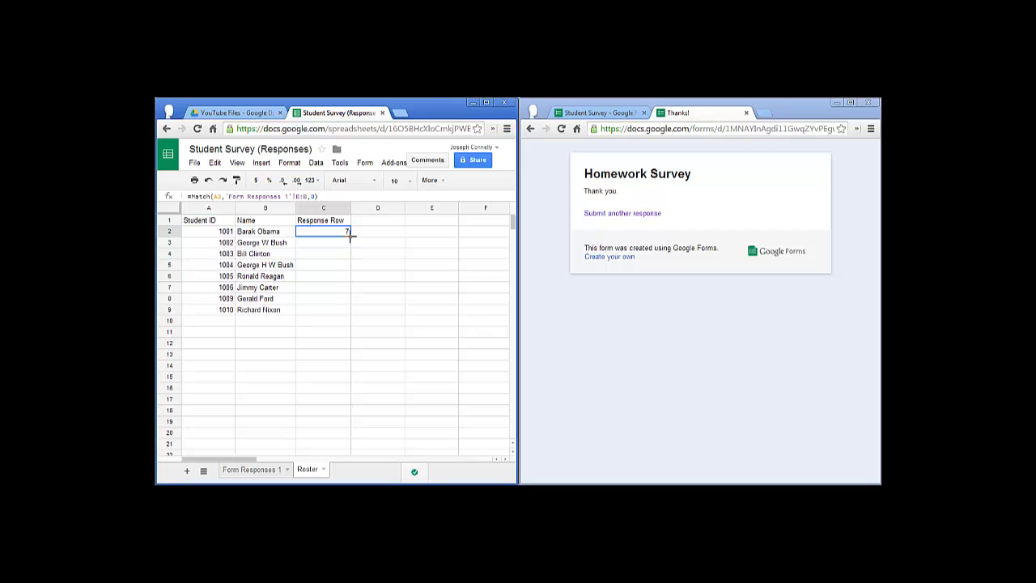
{"action": "left_click_drag", "start_coordinate": [349, 236], "coordinate": [343, 309]}
{"action": "left_click", "coordinate": [344, 333]}
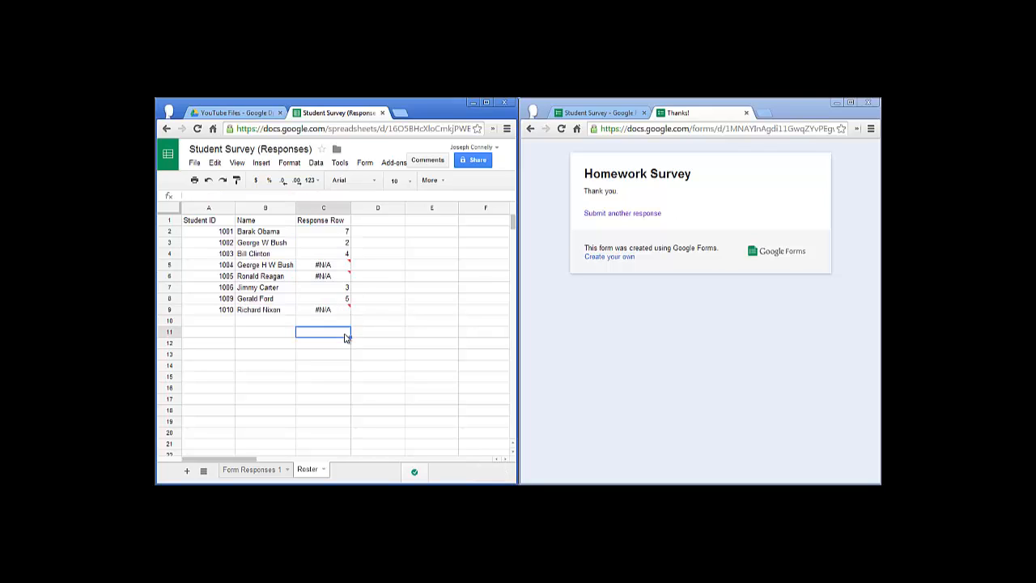
{"action": "mouse_move", "coordinate": [327, 273]}
- Start a conditional formatting rule for cell B2 using the custom formula =ISNA(C2)
{"action": "left_click", "coordinate": [266, 234]}
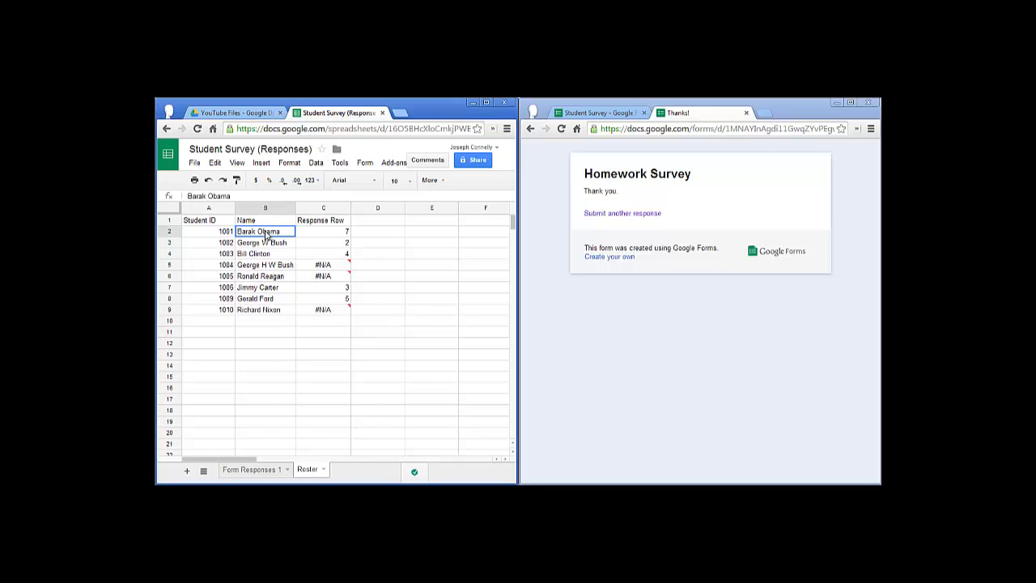
{"action": "right_click", "coordinate": [266, 234]}
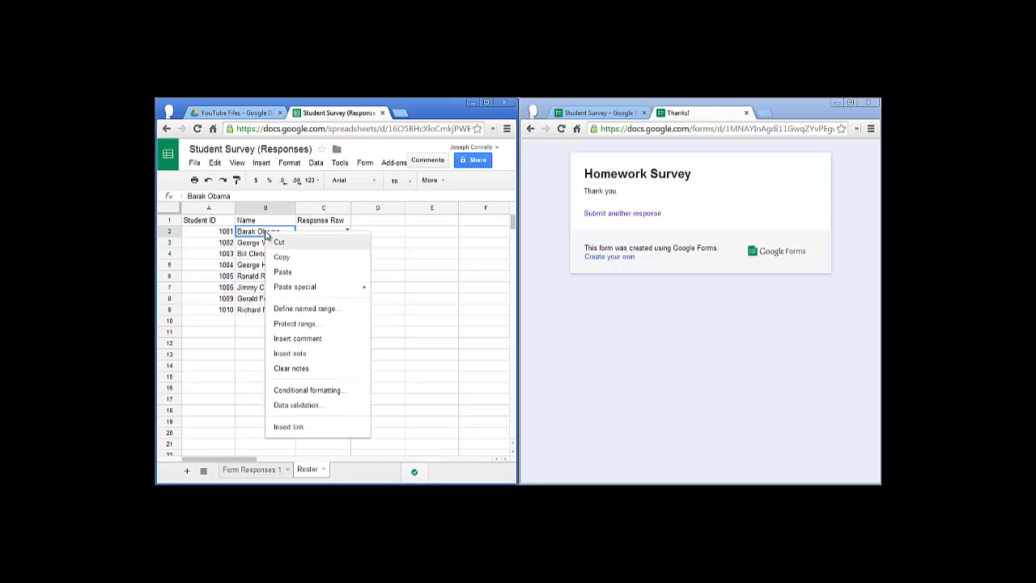
{"action": "left_click", "coordinate": [321, 391]}
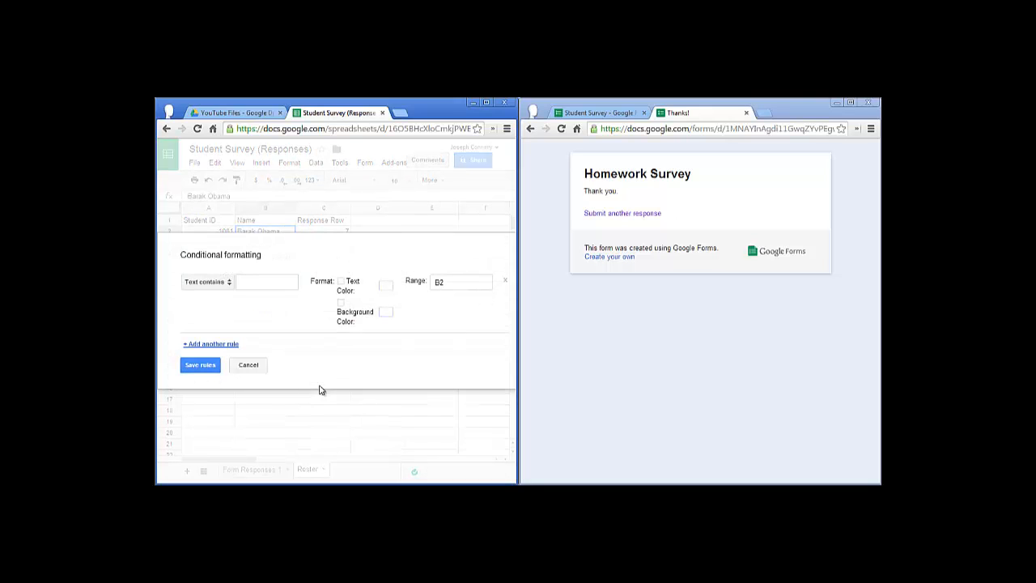
{"action": "left_click", "coordinate": [233, 288]}
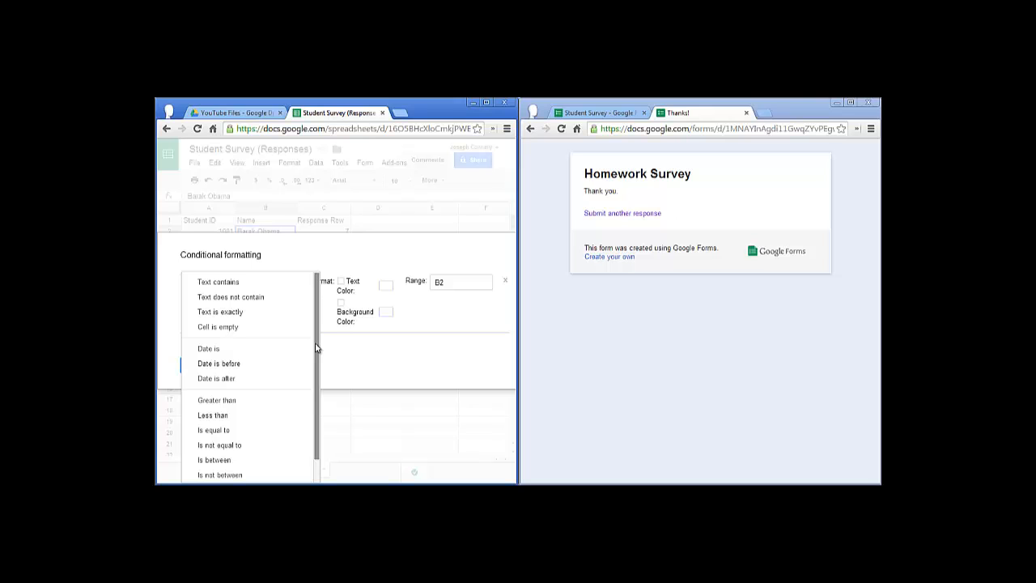
{"action": "left_click_drag", "start_coordinate": [317, 348], "coordinate": [312, 418]}
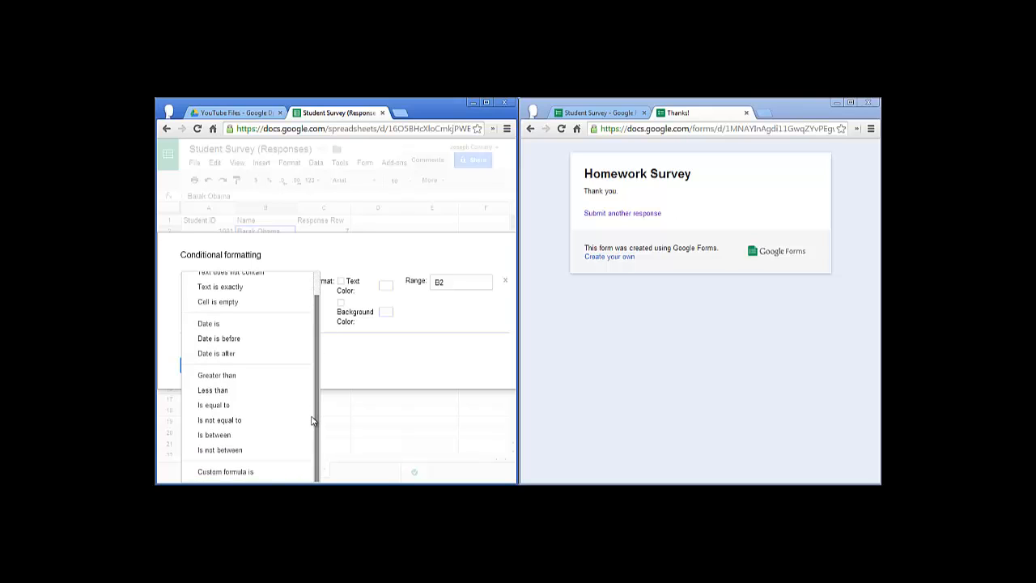
{"action": "left_click", "coordinate": [251, 476]}
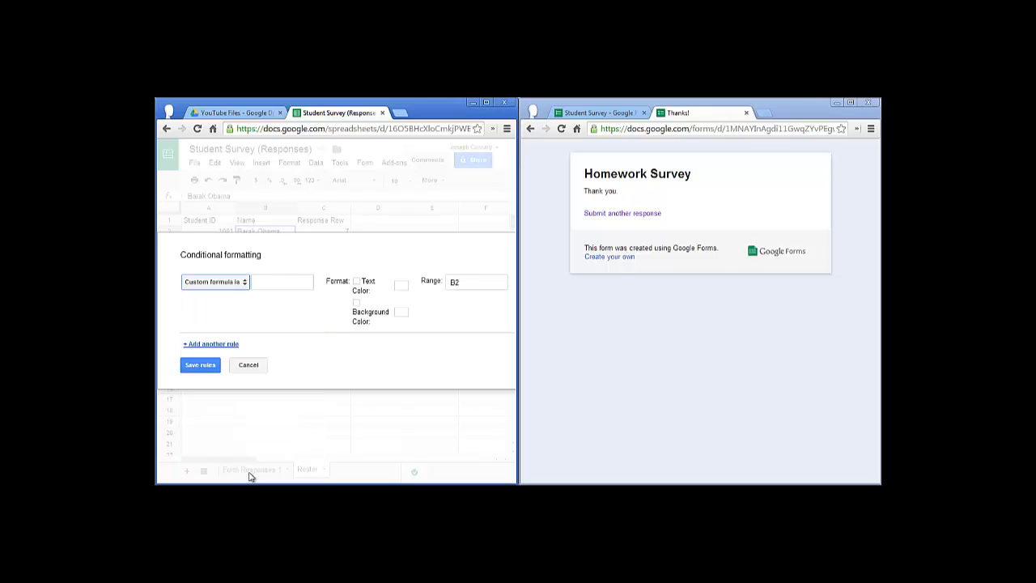
{"action": "left_click", "coordinate": [268, 282]}
{"action": "type", "text": "=ISNA"}
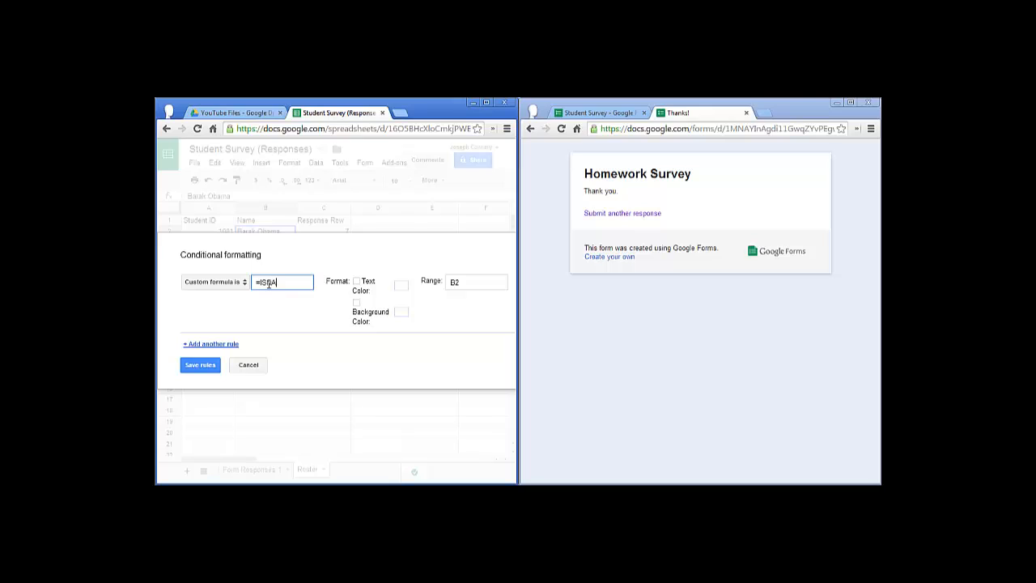
{"action": "type", "text": "(C2)"}
- Give the B2 conditional formatting rule a red background color and save the rule
{"action": "left_click", "coordinate": [357, 304]}
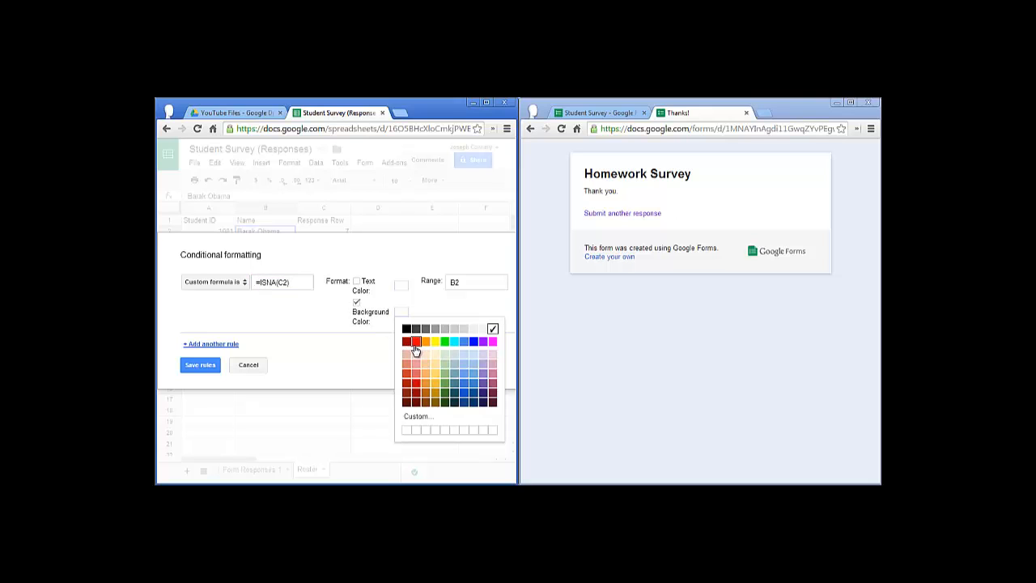
{"action": "left_click", "coordinate": [415, 343]}
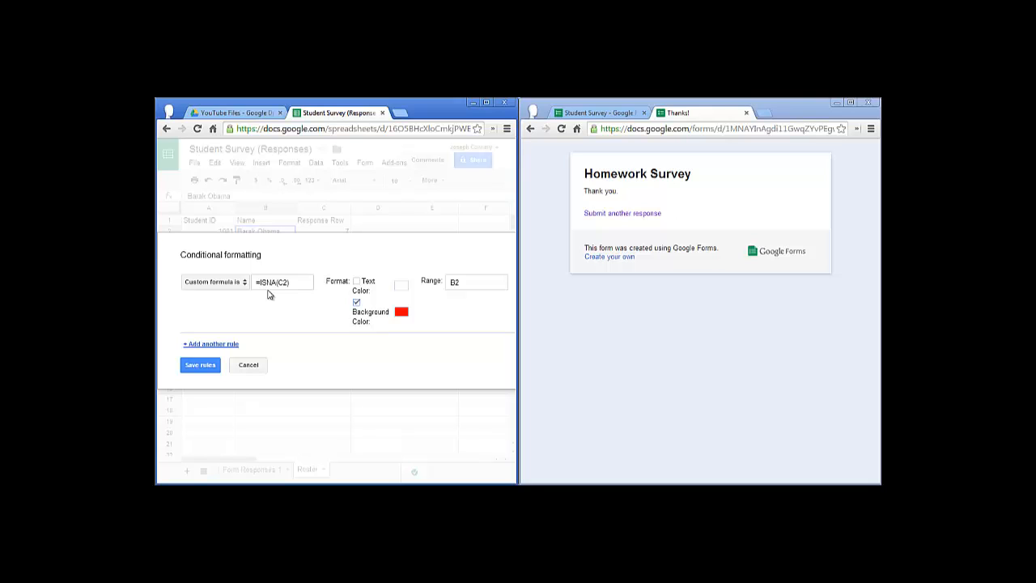
{"action": "left_click", "coordinate": [200, 365]}
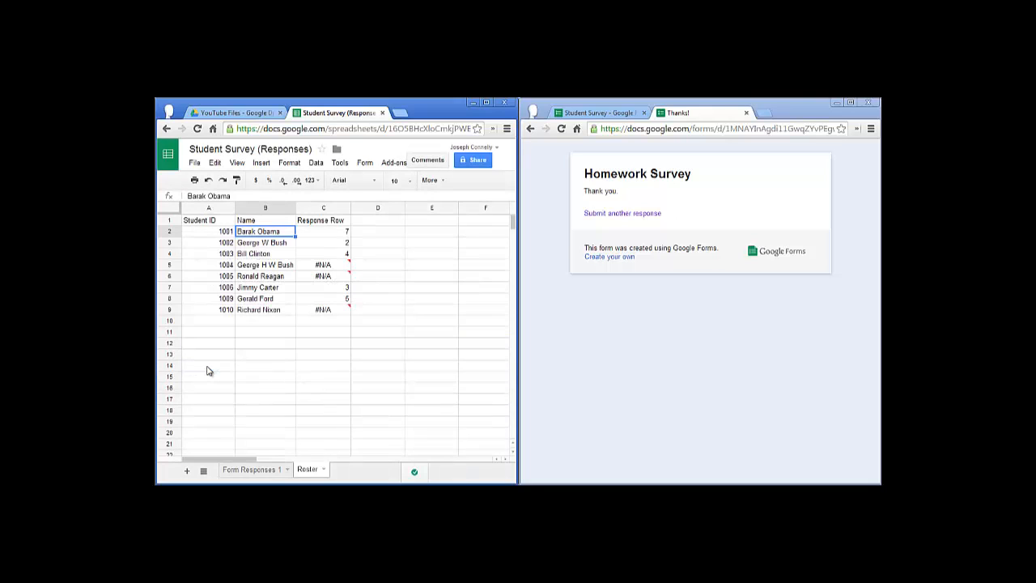
- Copy cell B2 and paste only its conditional formatting onto the names in B2:B9
{"action": "left_click", "coordinate": [274, 234]}
{"action": "left_click_drag", "start_coordinate": [274, 235], "coordinate": [270, 311]}
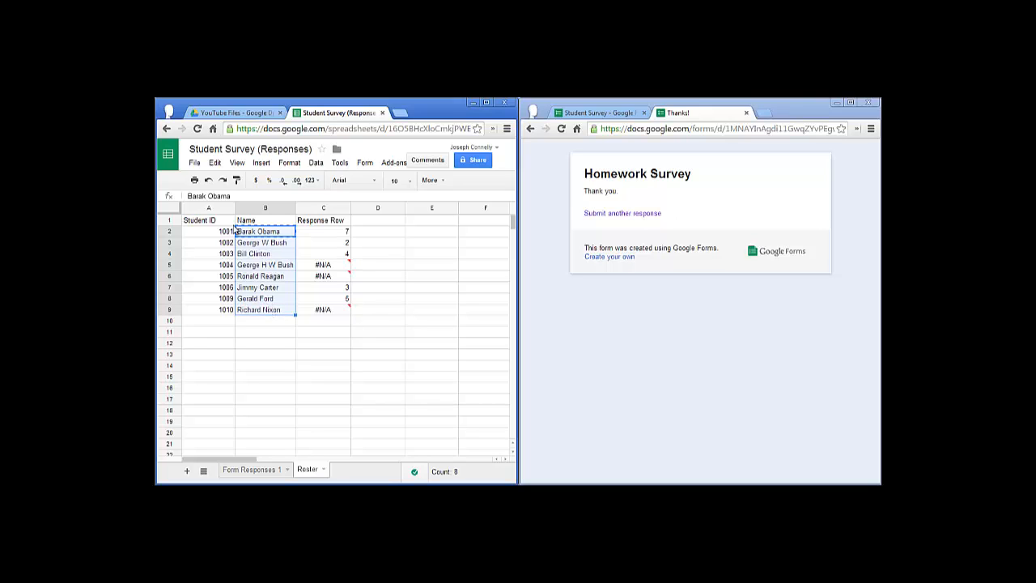
{"action": "left_click", "coordinate": [216, 163]}
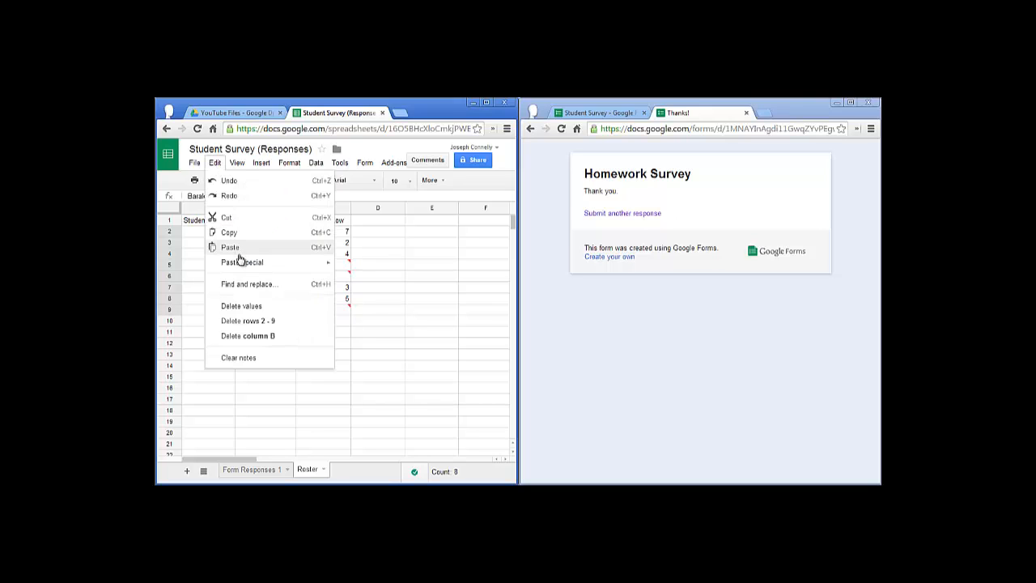
{"action": "mouse_move", "coordinate": [241, 265]}
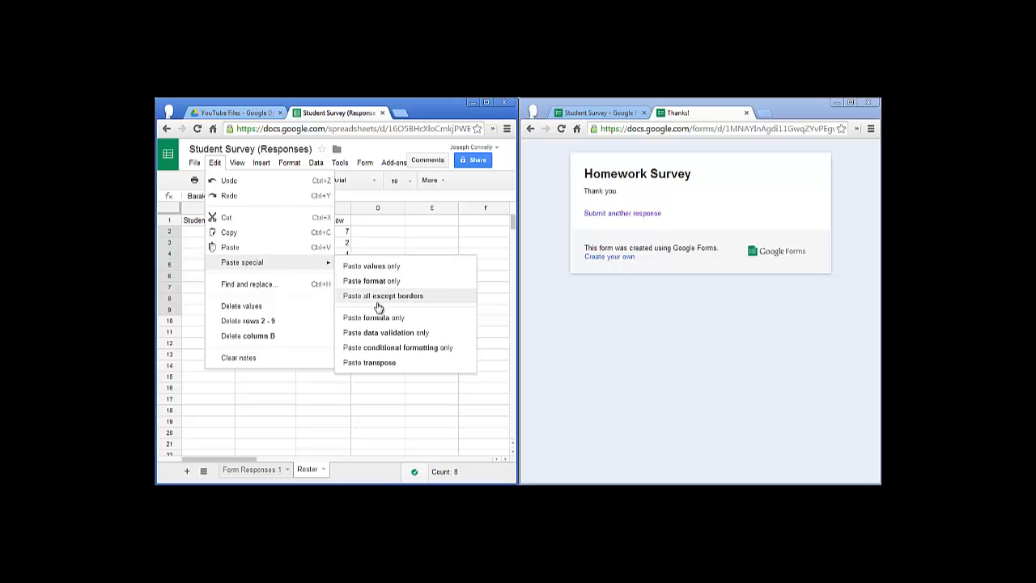
{"action": "left_click", "coordinate": [379, 353]}
{"action": "left_click", "coordinate": [331, 352]}
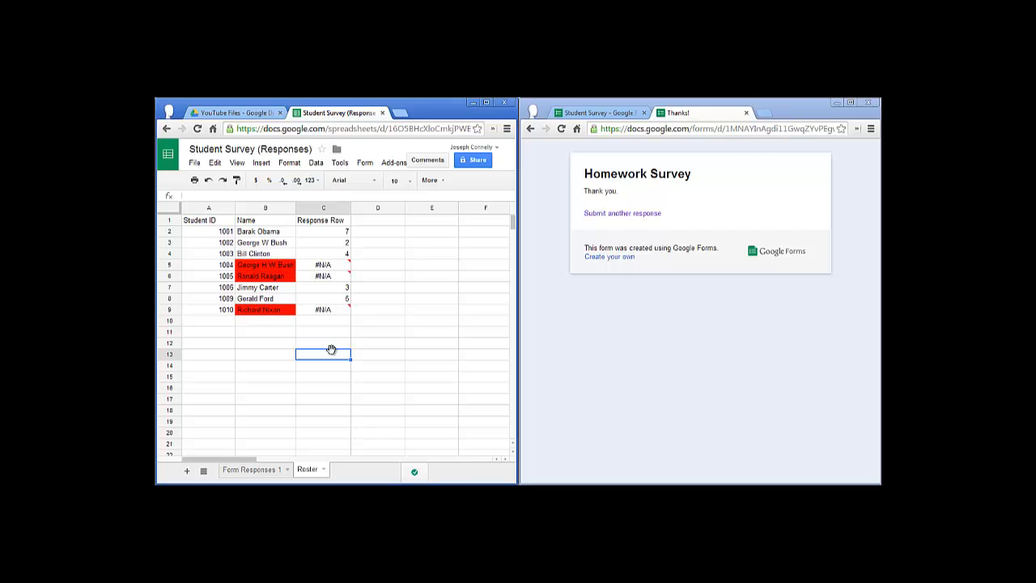
{"action": "key", "text": "Up"}
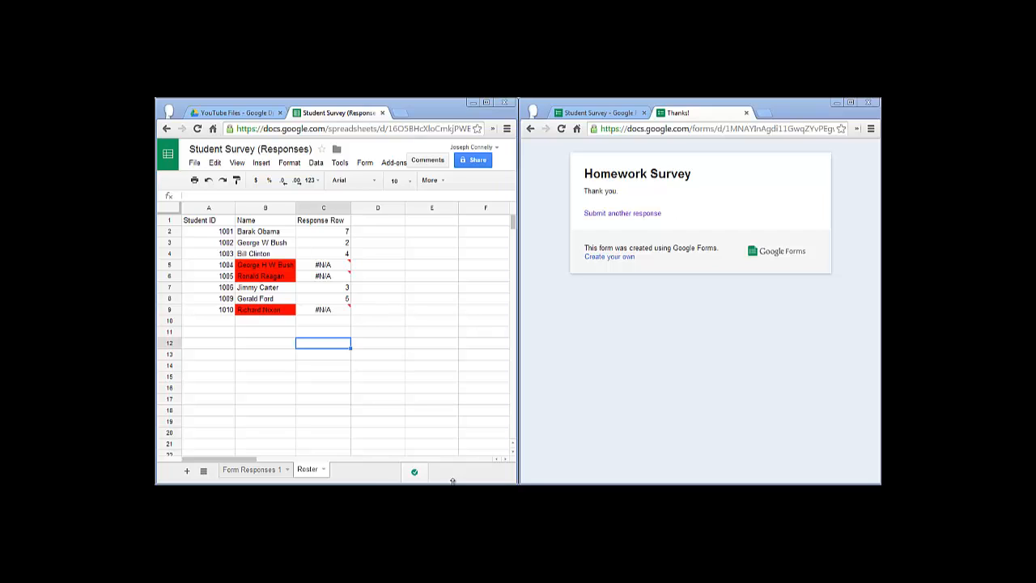
{"action": "left_click", "coordinate": [324, 470]}
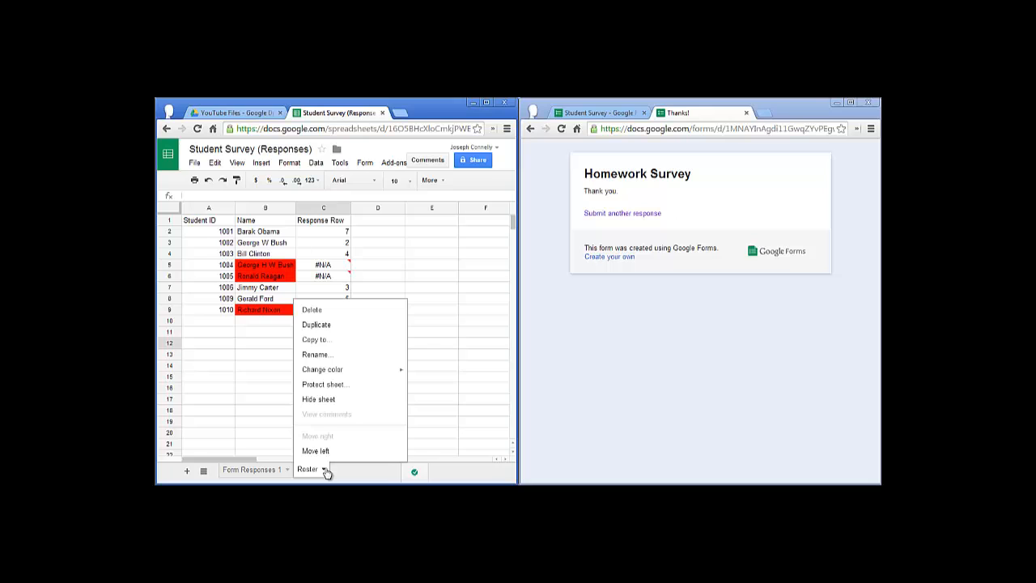
{"action": "left_click", "coordinate": [325, 344]}
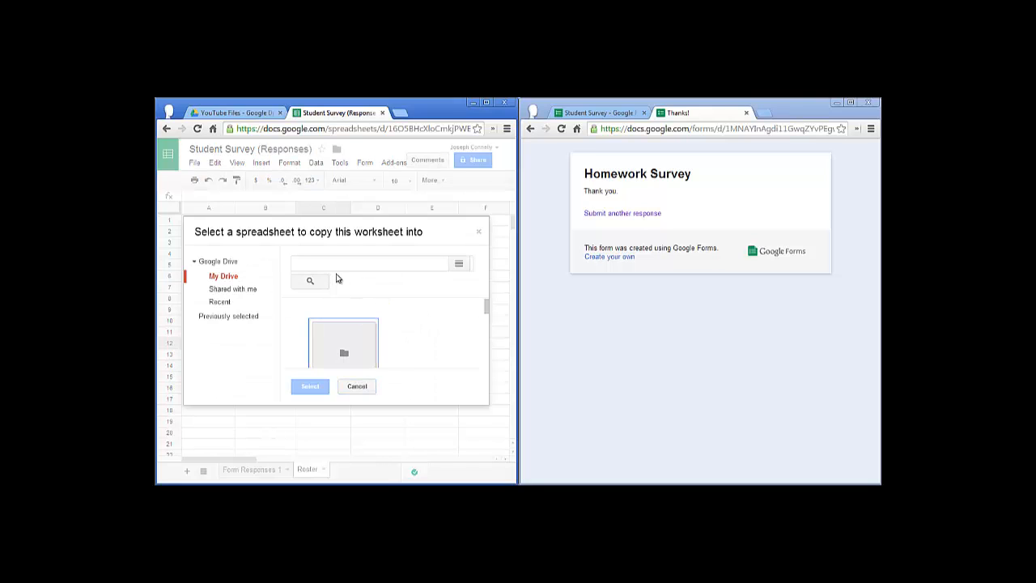
{"action": "left_click", "coordinate": [340, 265]}
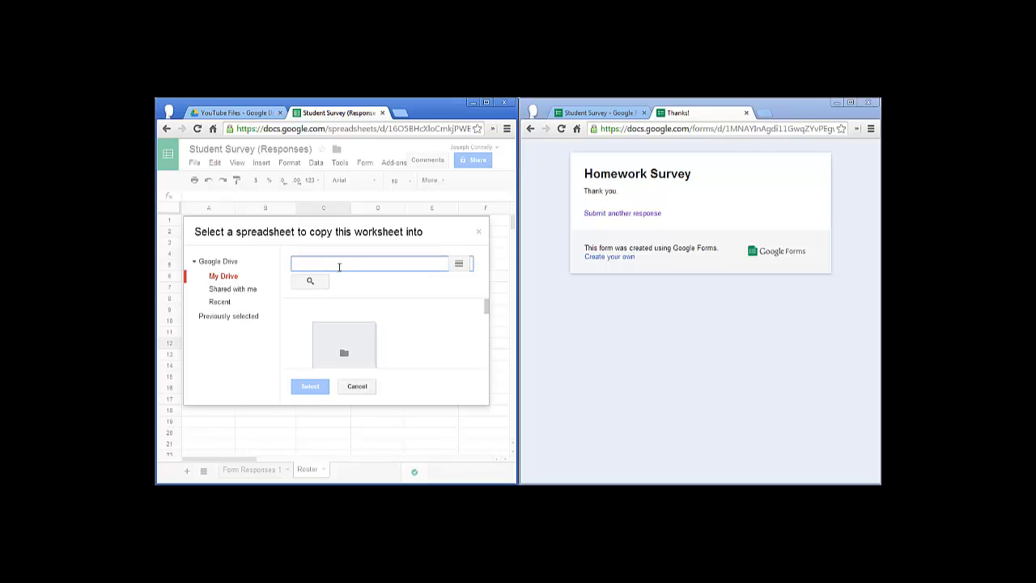
{"action": "left_click", "coordinate": [357, 386]}
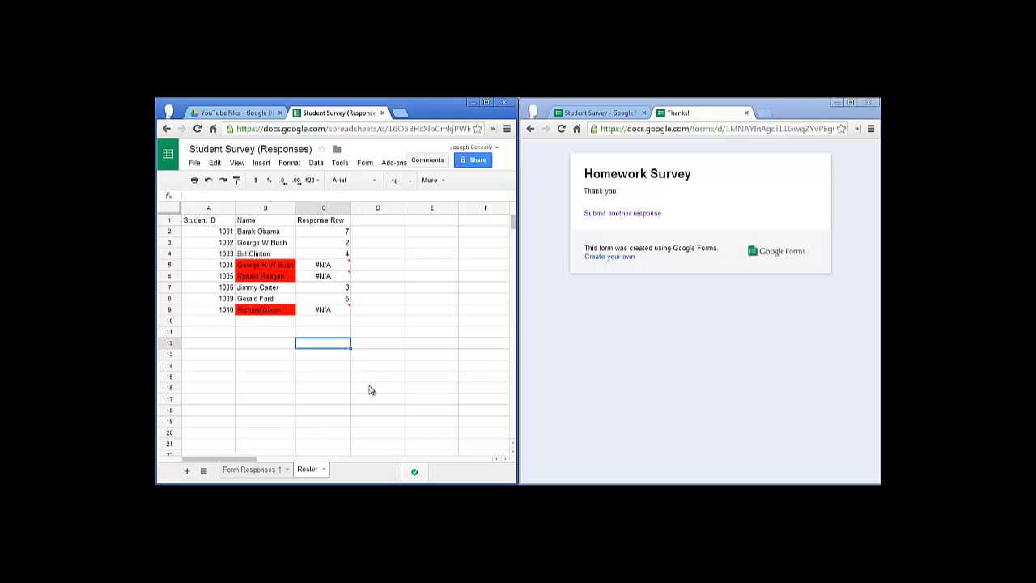